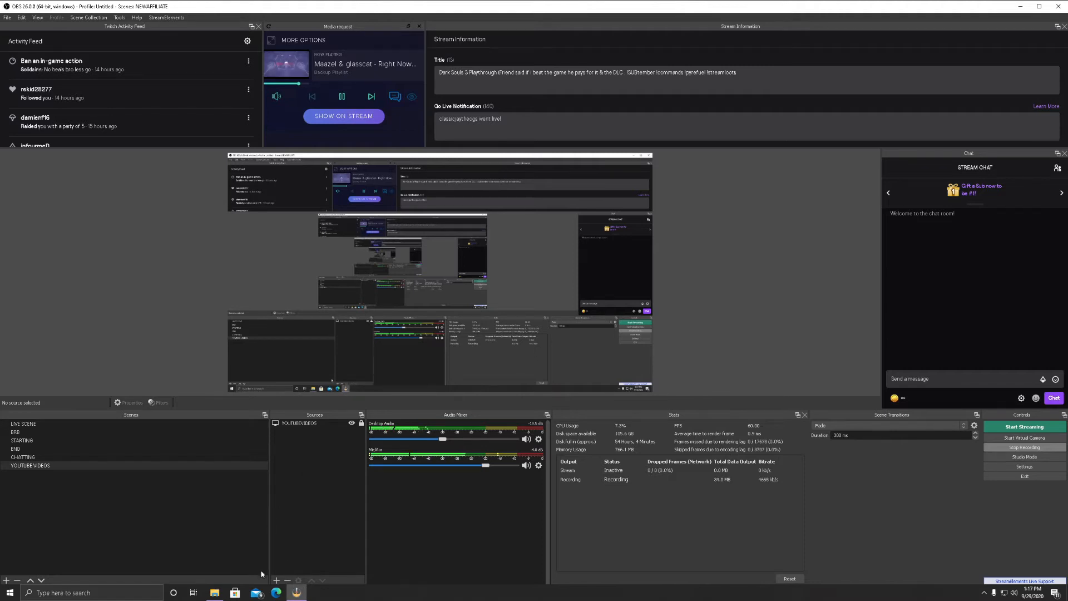
- Switch to the Edge browser, load obsproject.com and highlight the Open Broadcaster Software name in the page header
click(277, 595)
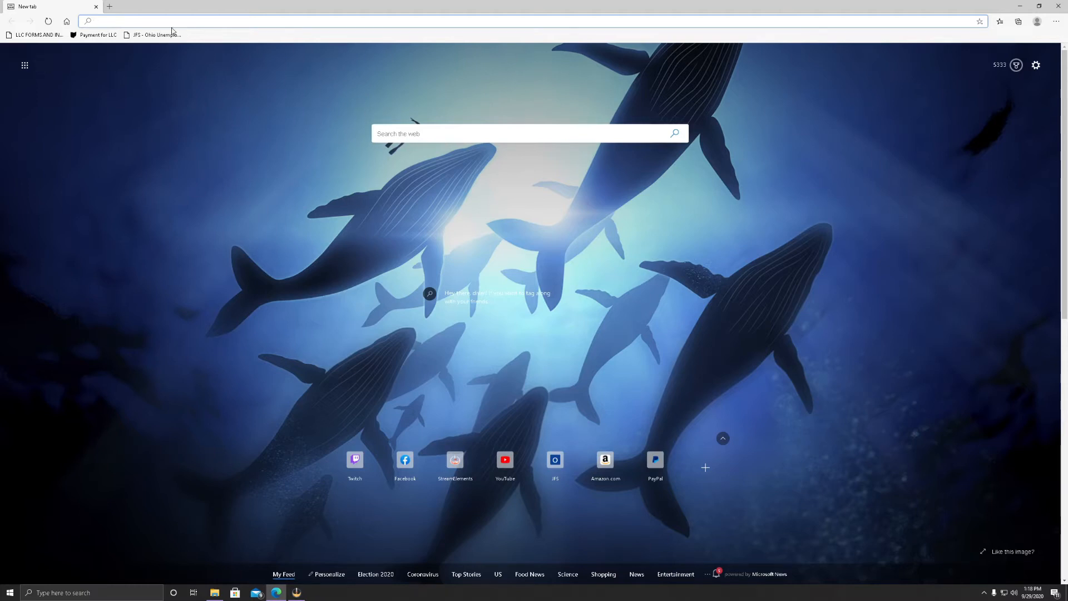
text(obsproject.com)
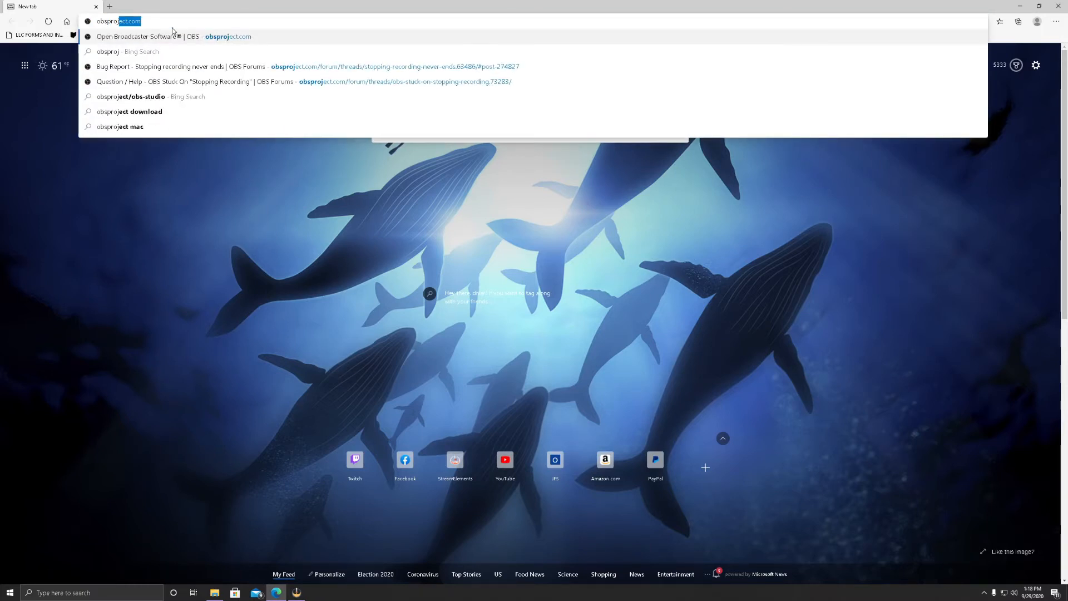
key(Return)
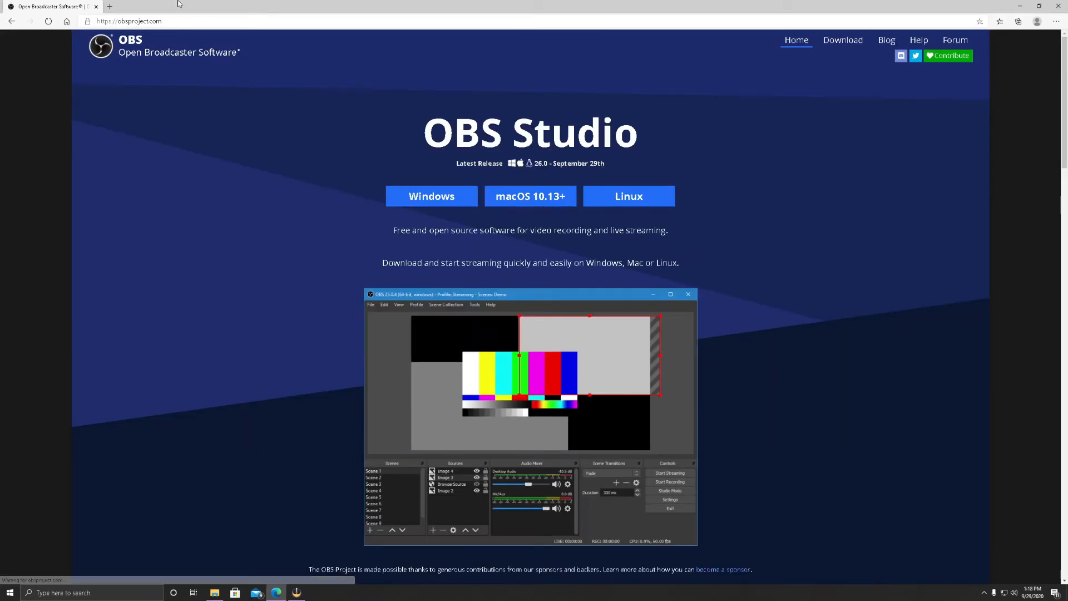
drag(118, 54, 240, 64)
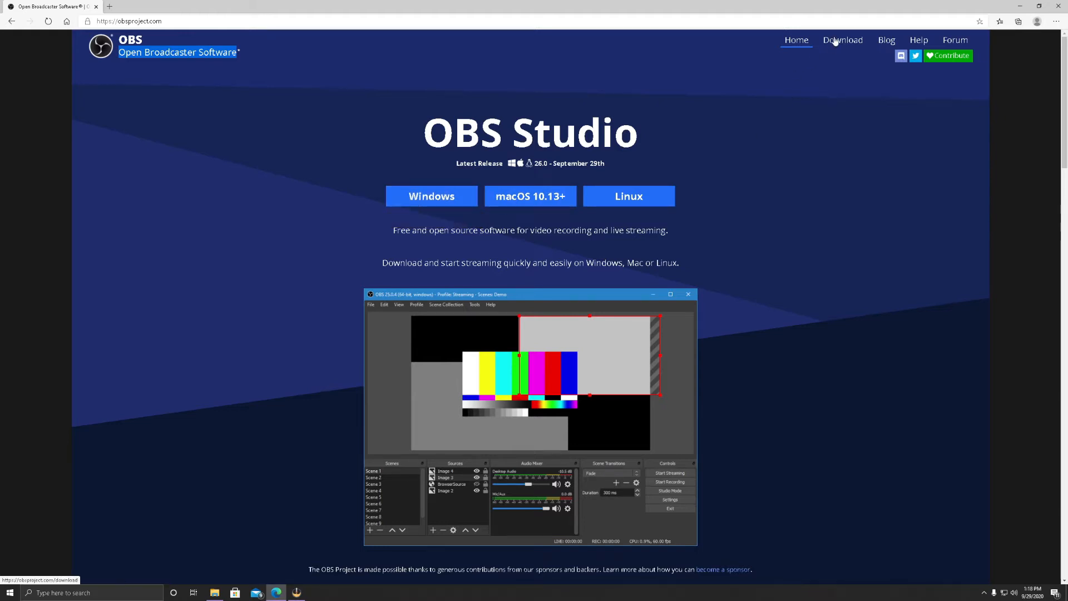
- Start the Windows download of OBS Studio, cancel it, and close the welcome page after looking over it
click(433, 191)
click(104, 561)
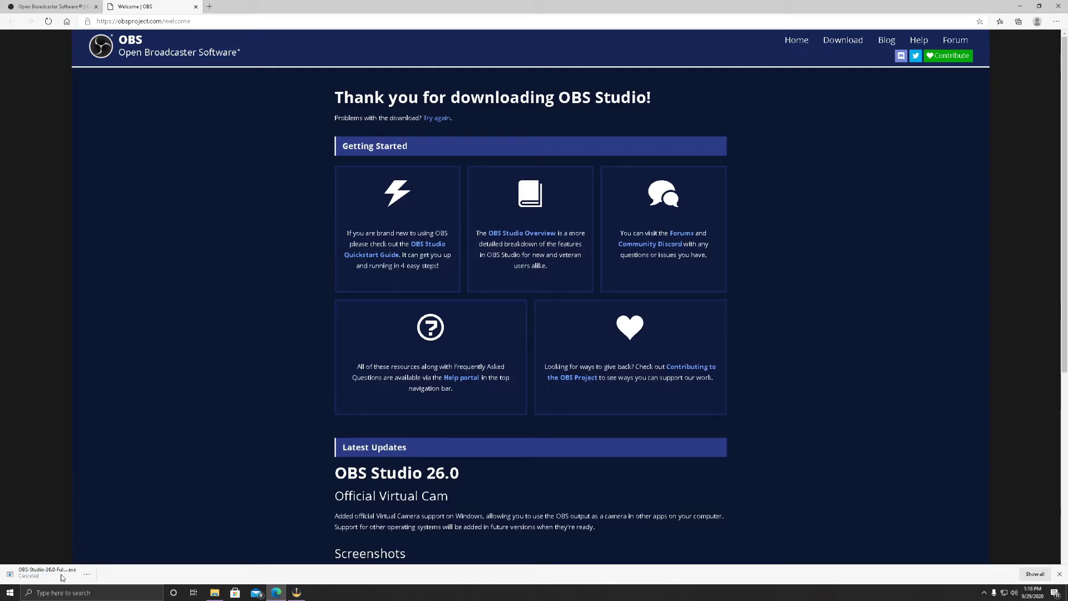
scroll(251, 362, down, 5)
scroll(326, 296, up, 5)
scroll(326, 296, down, 1)
scroll(326, 296, up, 1)
click(197, 7)
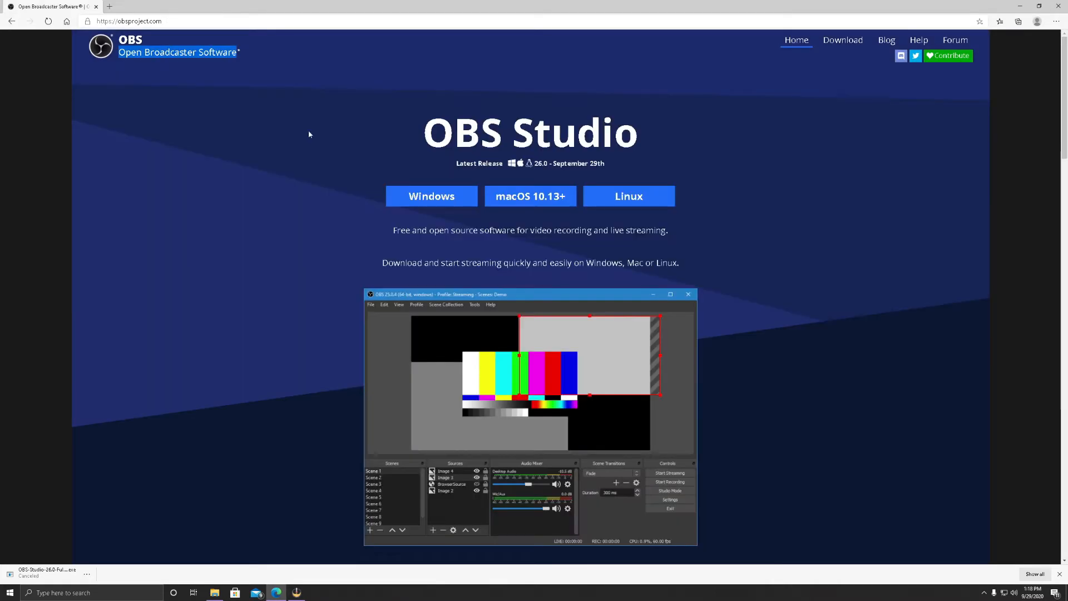
click(296, 593)
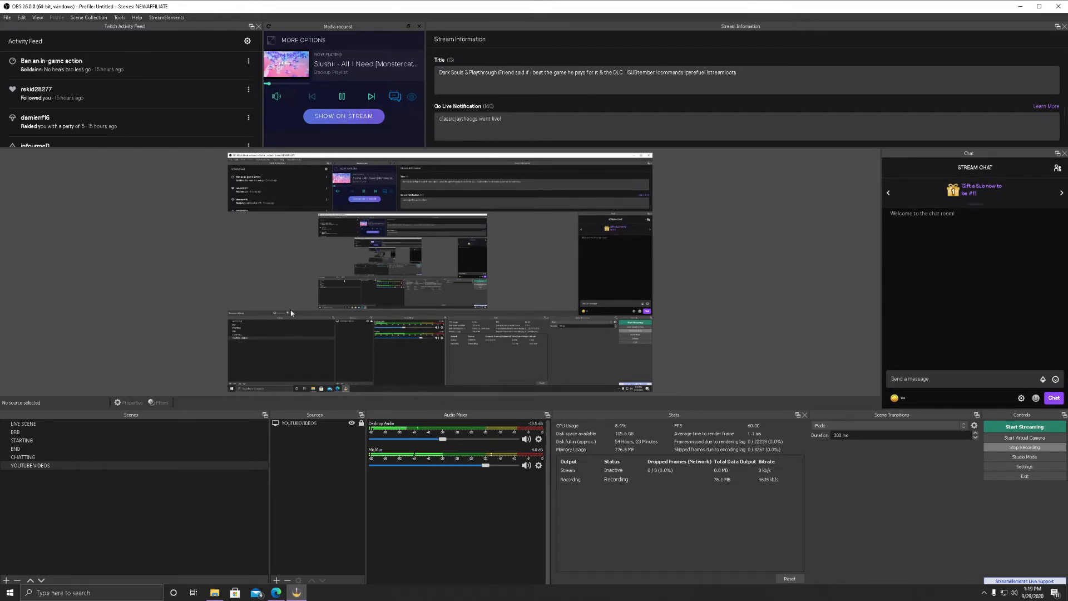
mouse_move(277, 595)
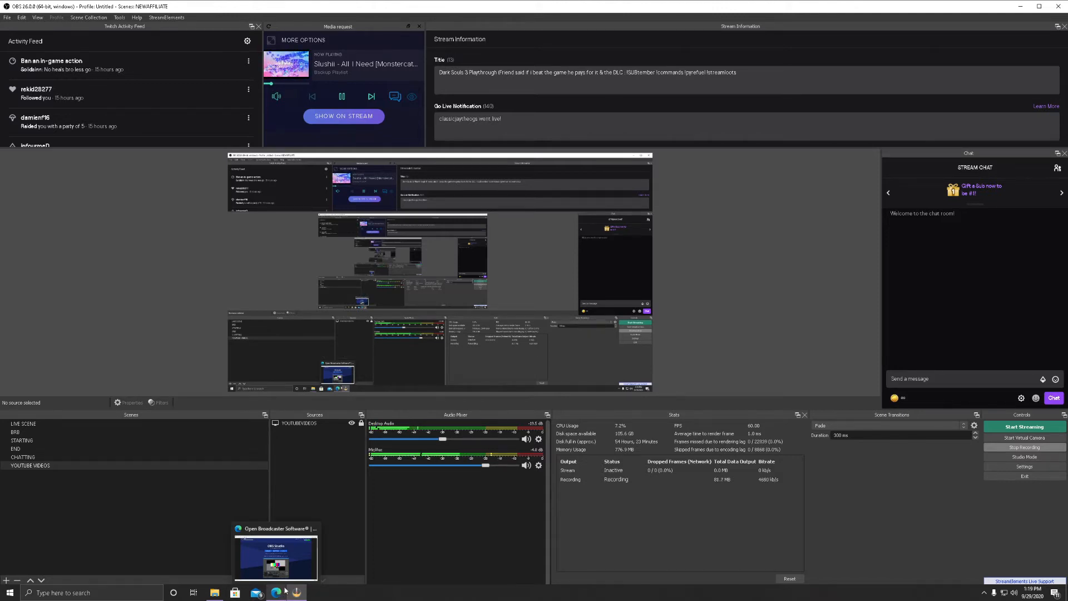
click(284, 591)
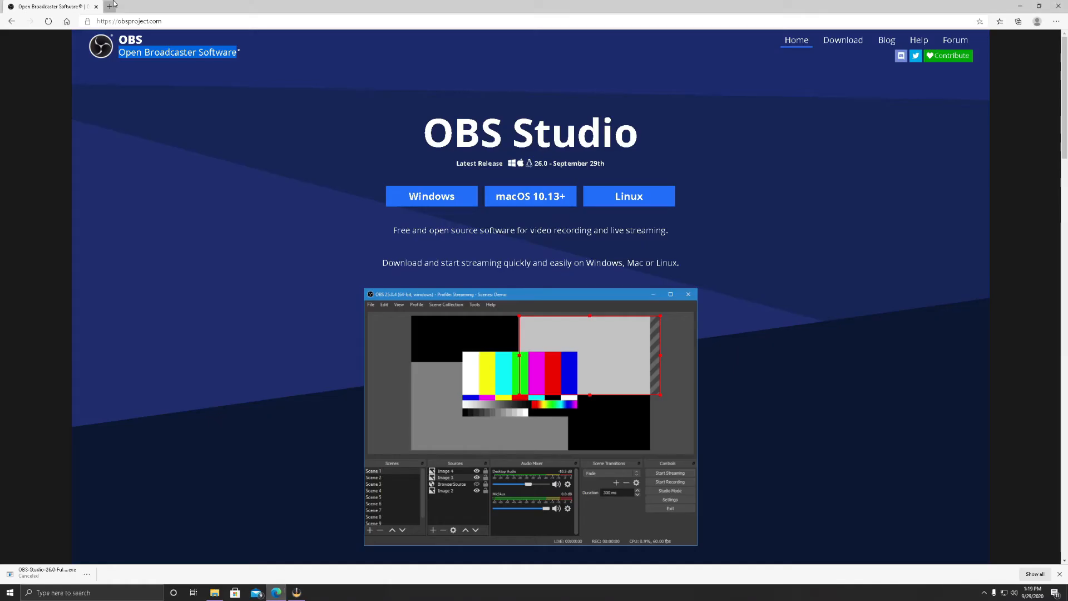
- Load streamelements.com in a new browser tab and connect with Twitch
click(110, 6)
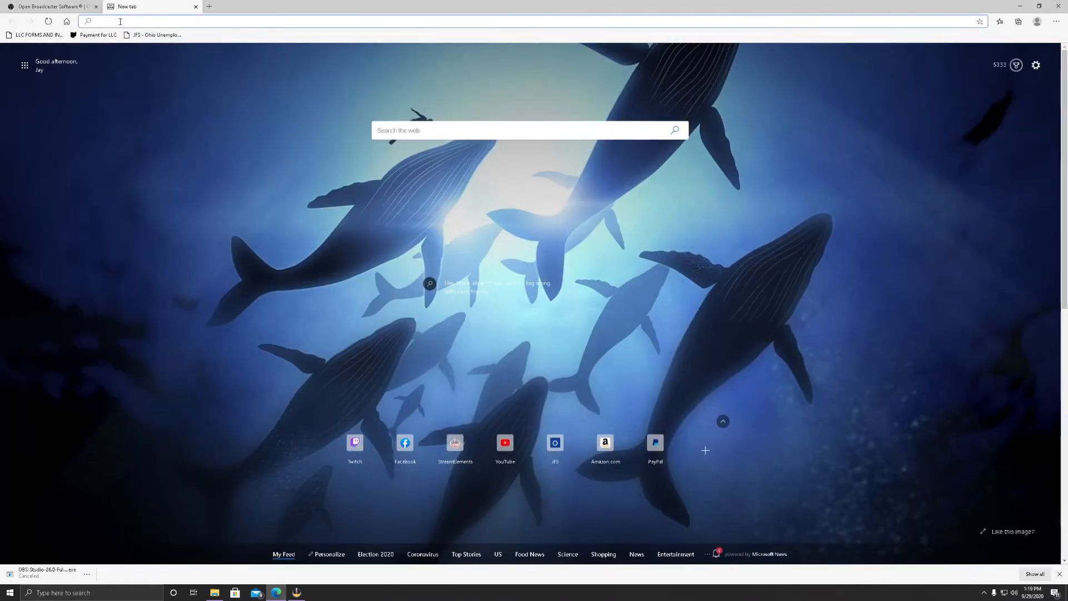
text(strteam)
key(BackSpace)
key(BackSpace)
key(BackSpace)
key(BackSpace)
text(eame)
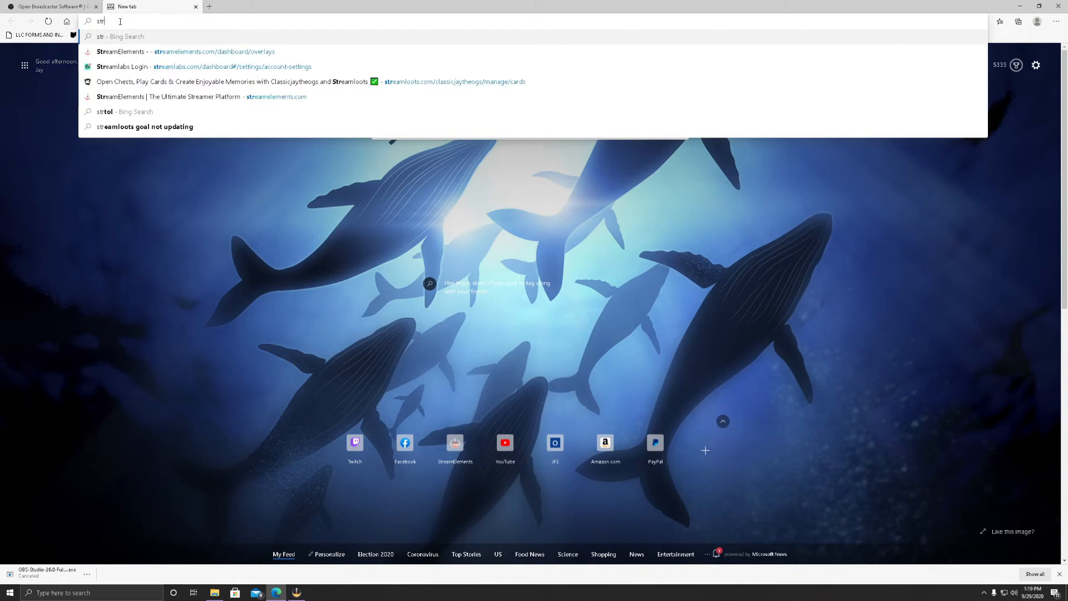
text(lements,)
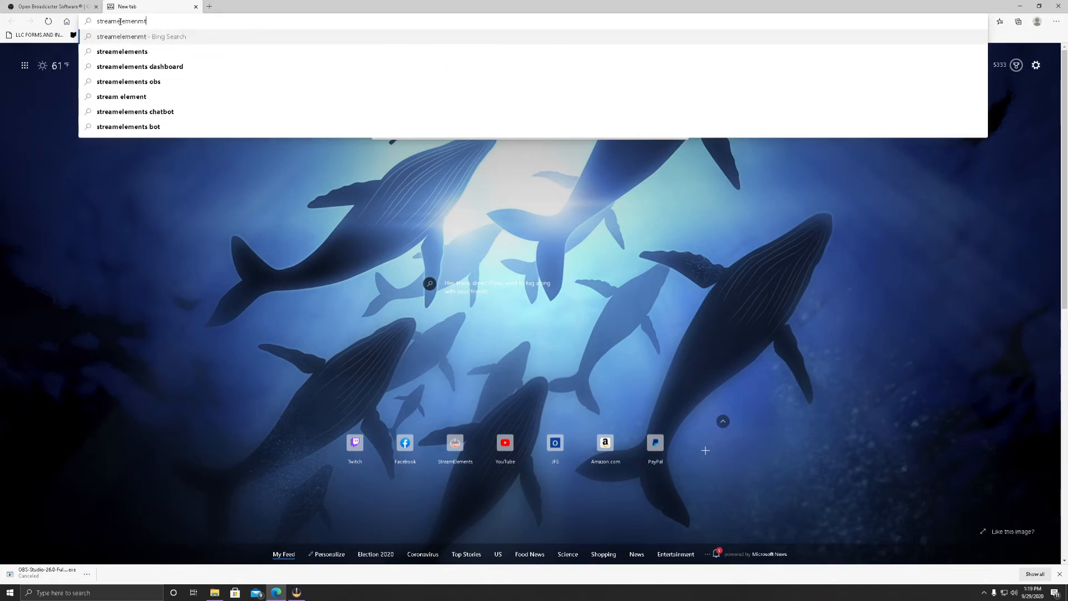
key(BackSpace)
text(.co)
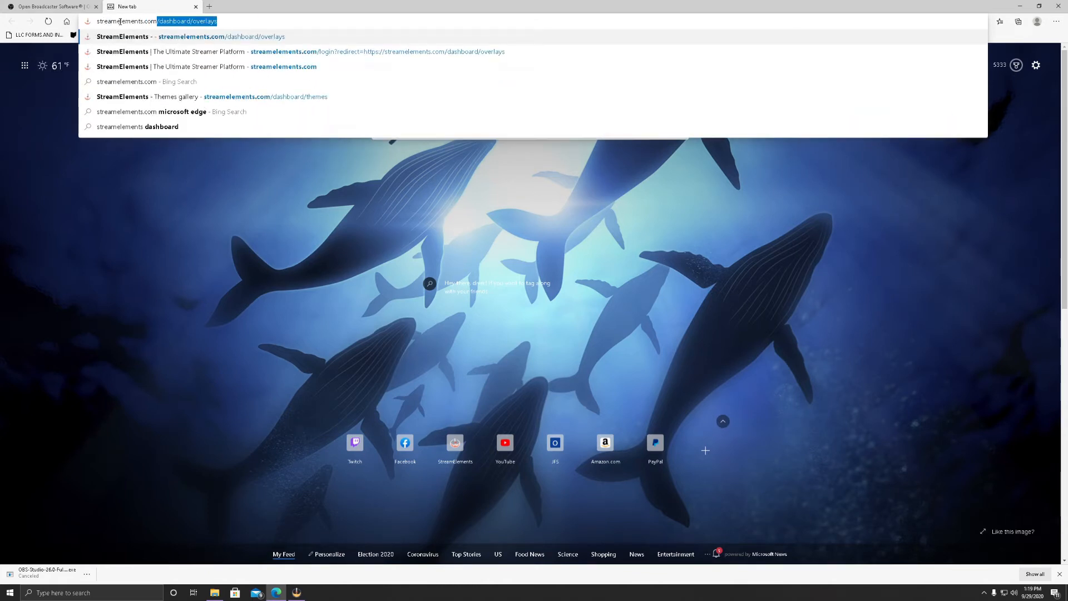
key(Return)
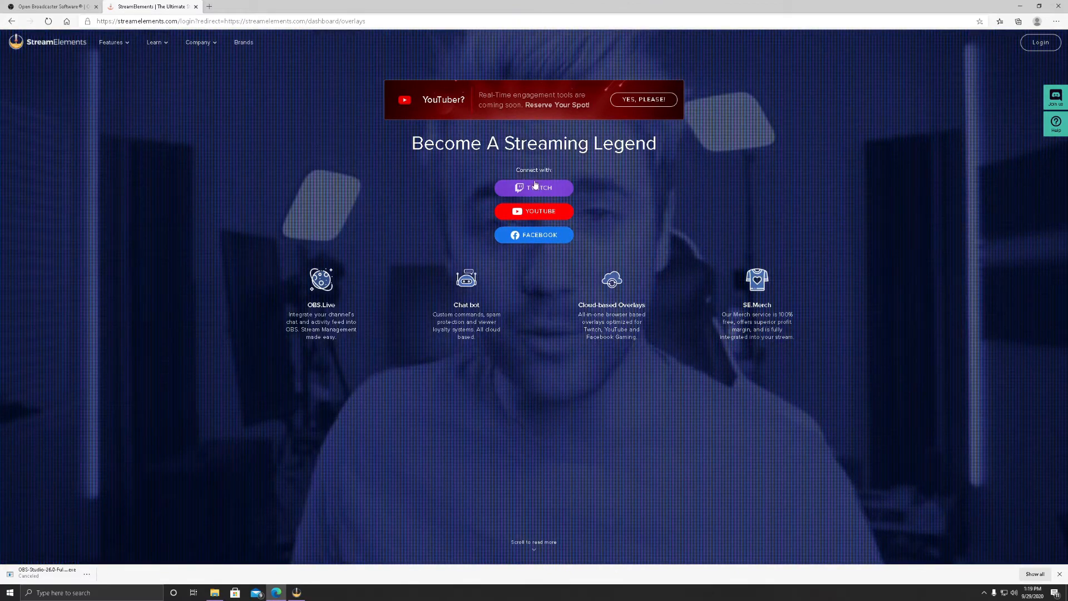
click(535, 187)
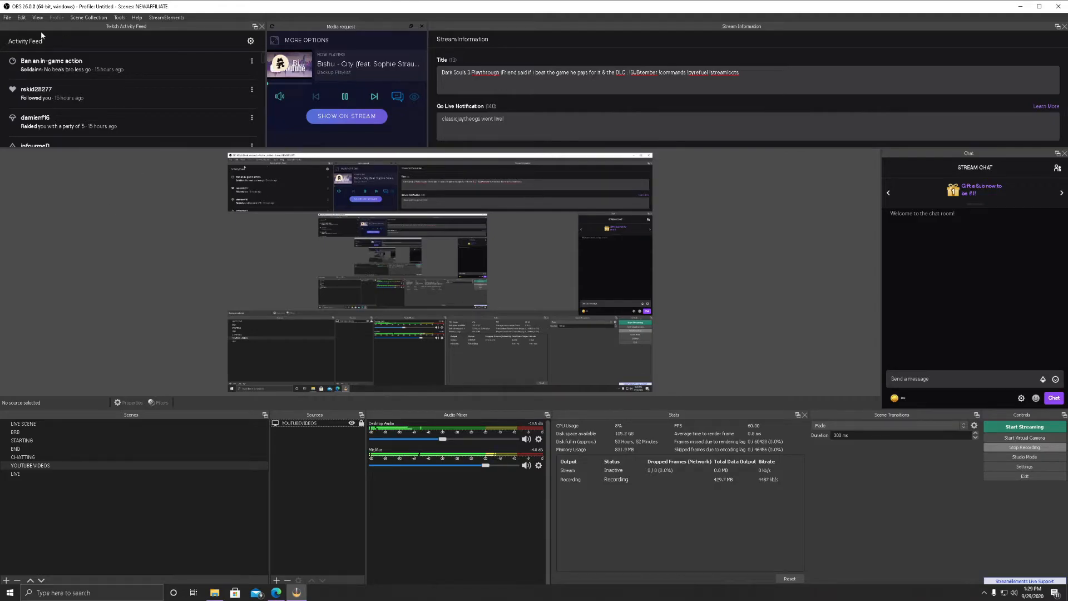
click(24, 18)
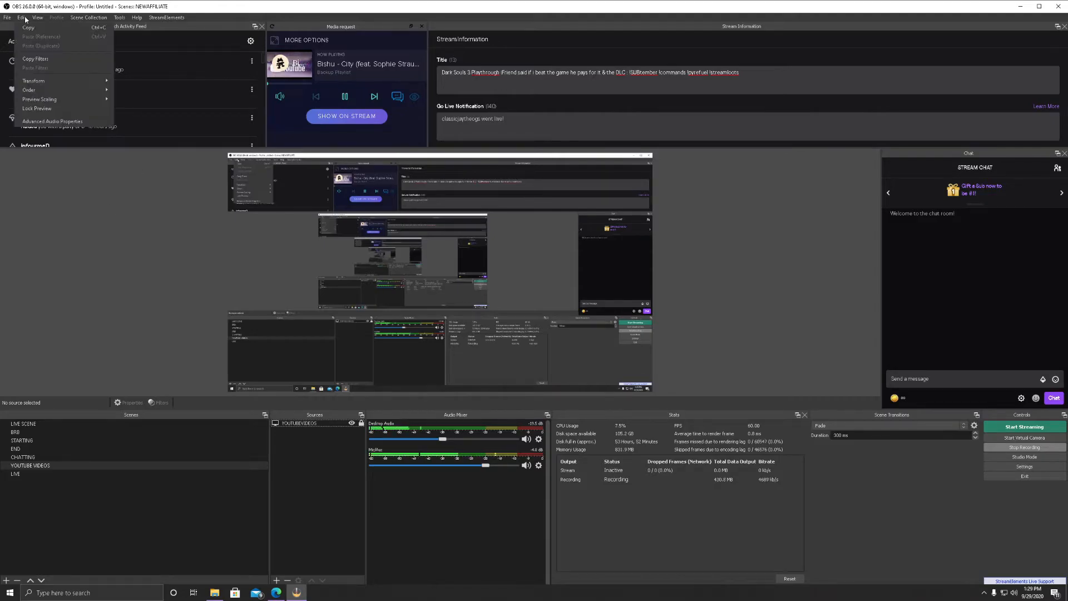
click(86, 214)
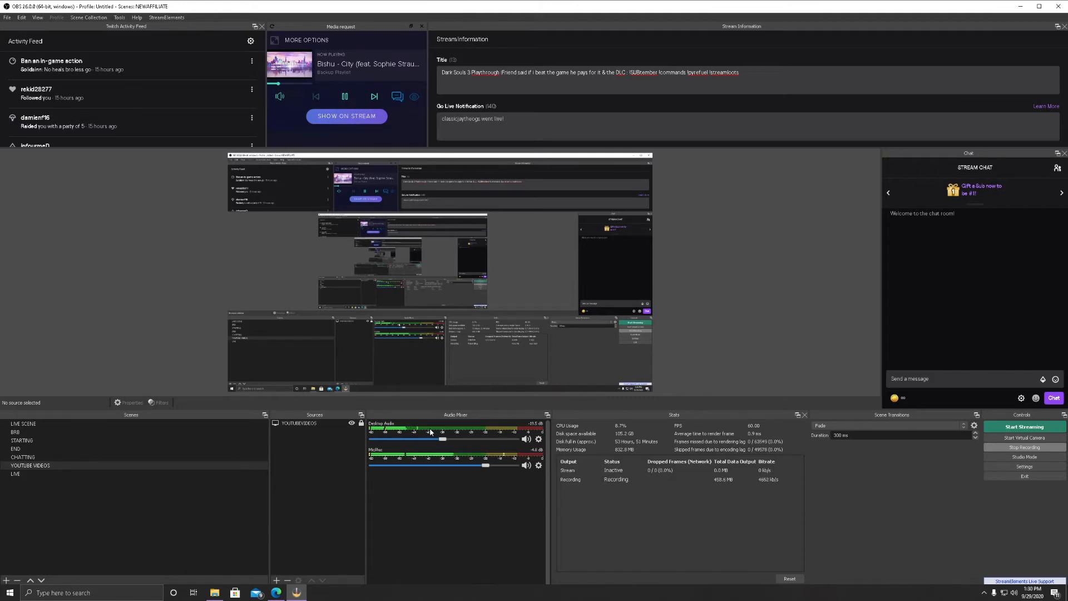
- View the audio filters of the Desktop Audio source and close them again
click(538, 439)
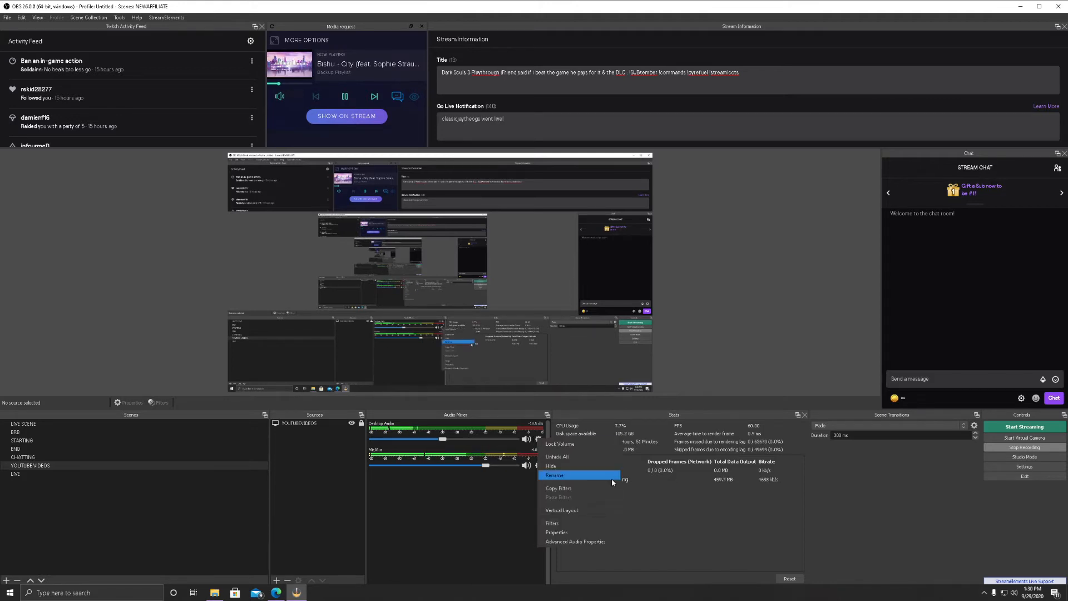
click(579, 522)
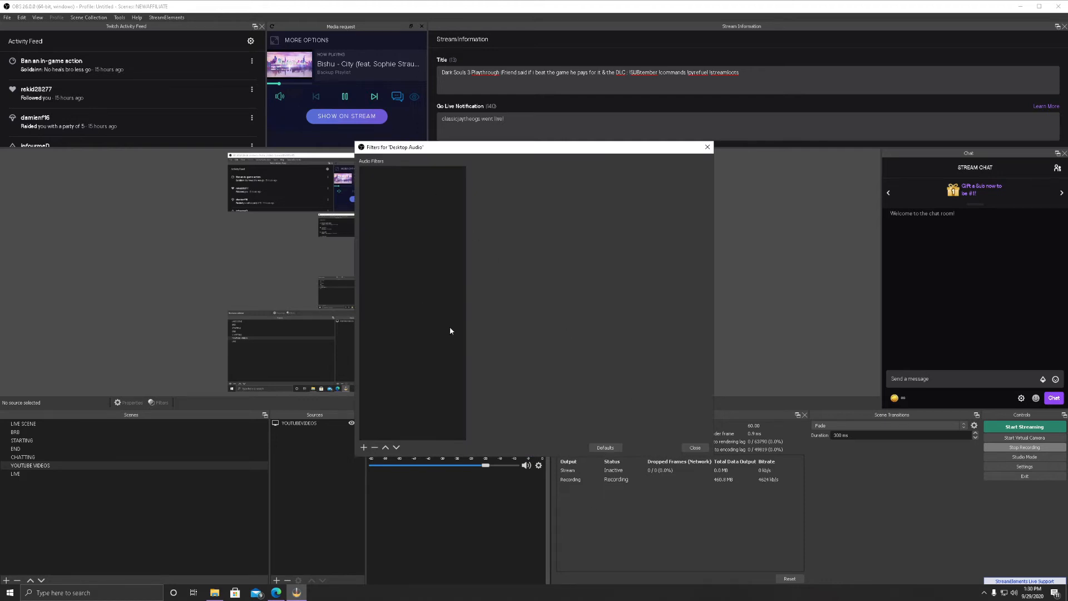
click(695, 448)
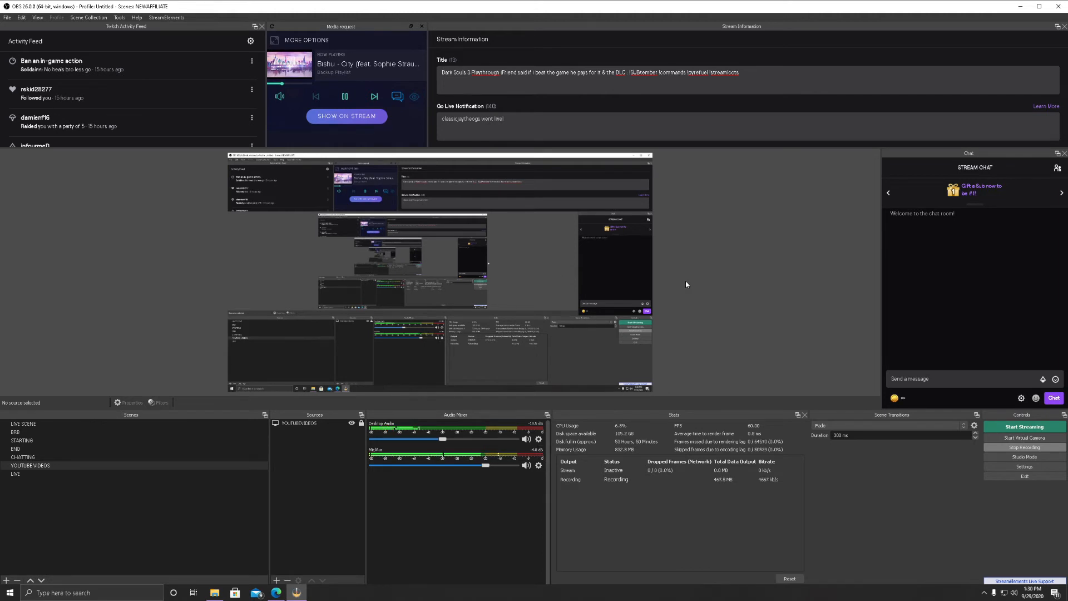
- Examine the Noise Suppression and Noise Gate filters of the Mic/Aux source
click(541, 469)
click(541, 468)
click(539, 468)
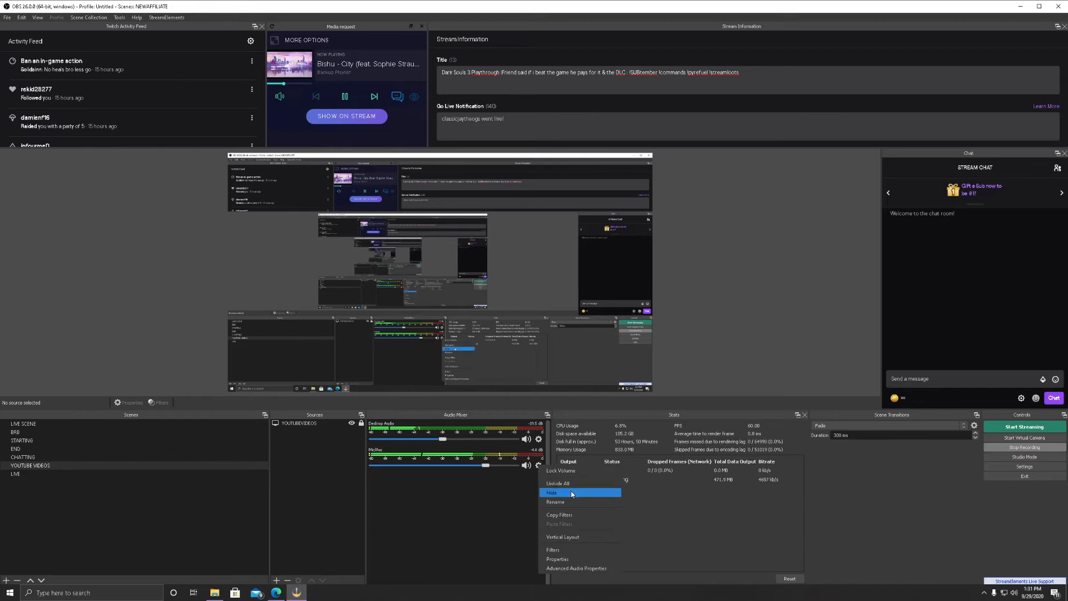
click(568, 550)
click(385, 172)
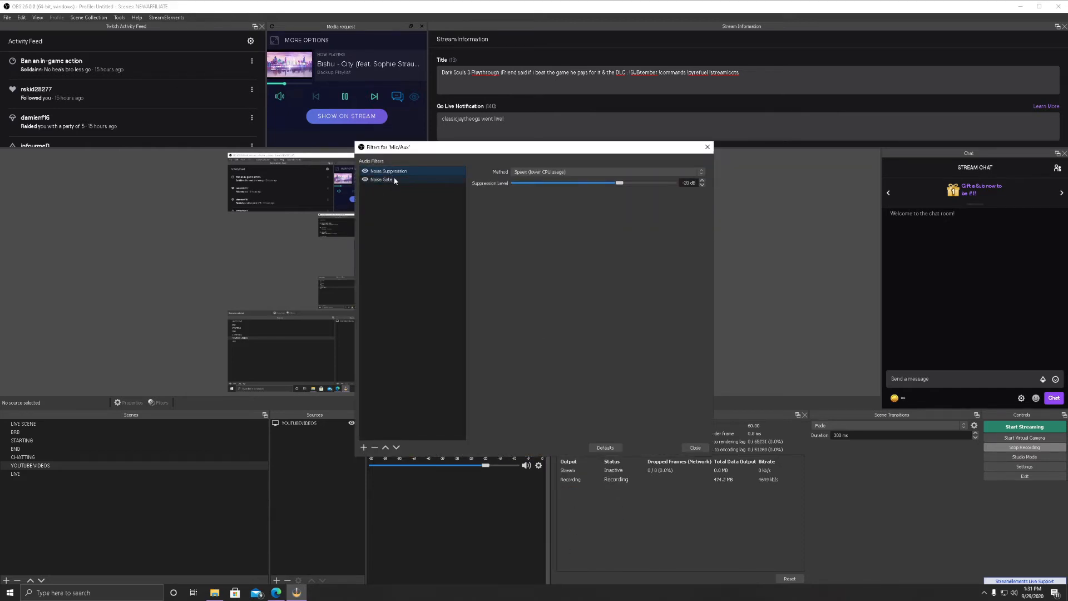
click(382, 180)
click(401, 172)
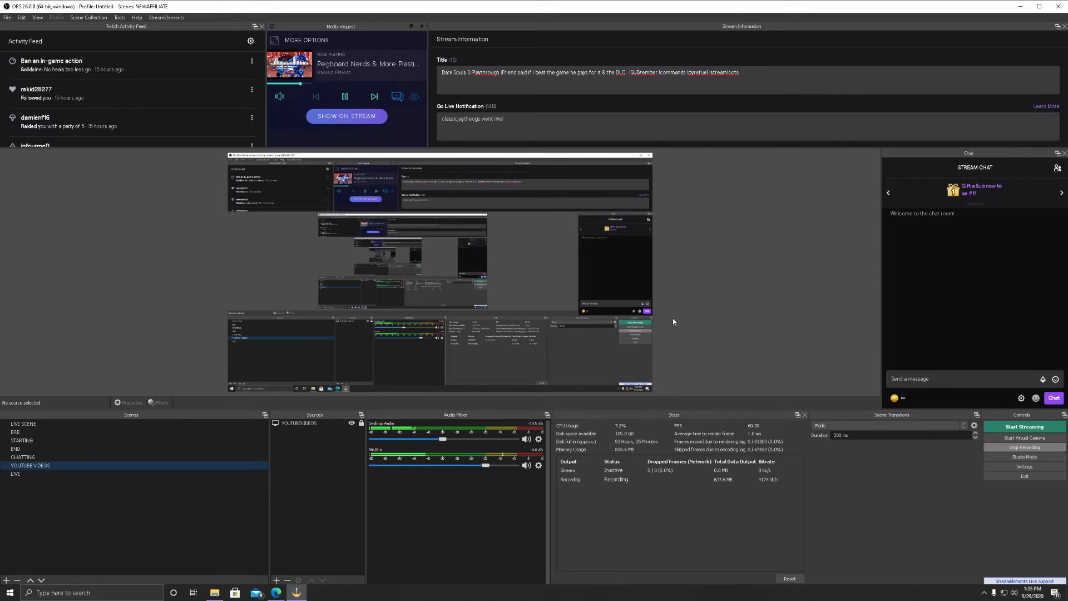
- Bring up the OBS settings and look through the Stream, Output and General categories, repositioning the dialog slightly
click(1026, 467)
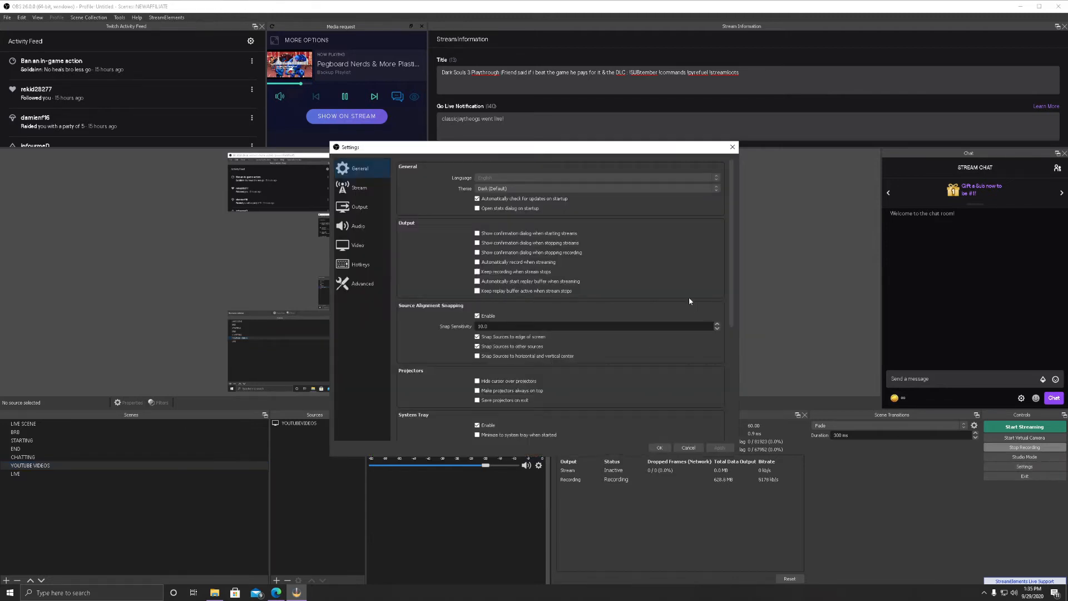
mouse_move(576, 156)
mouse_down()
mouse_move(751, 150)
mouse_move(569, 141)
mouse_up()
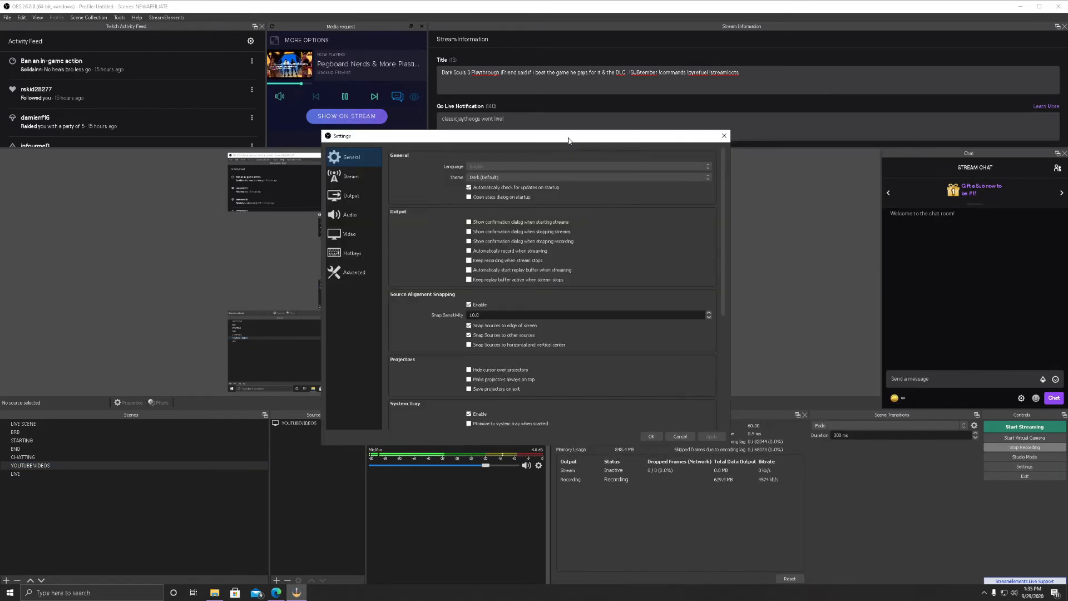
click(372, 185)
click(367, 190)
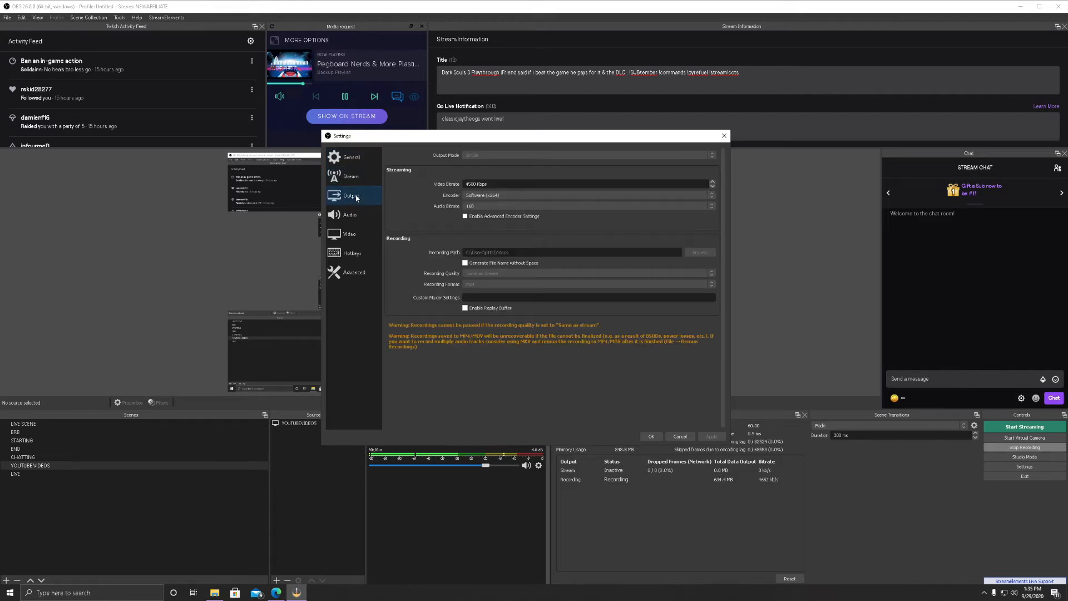
click(369, 177)
click(372, 163)
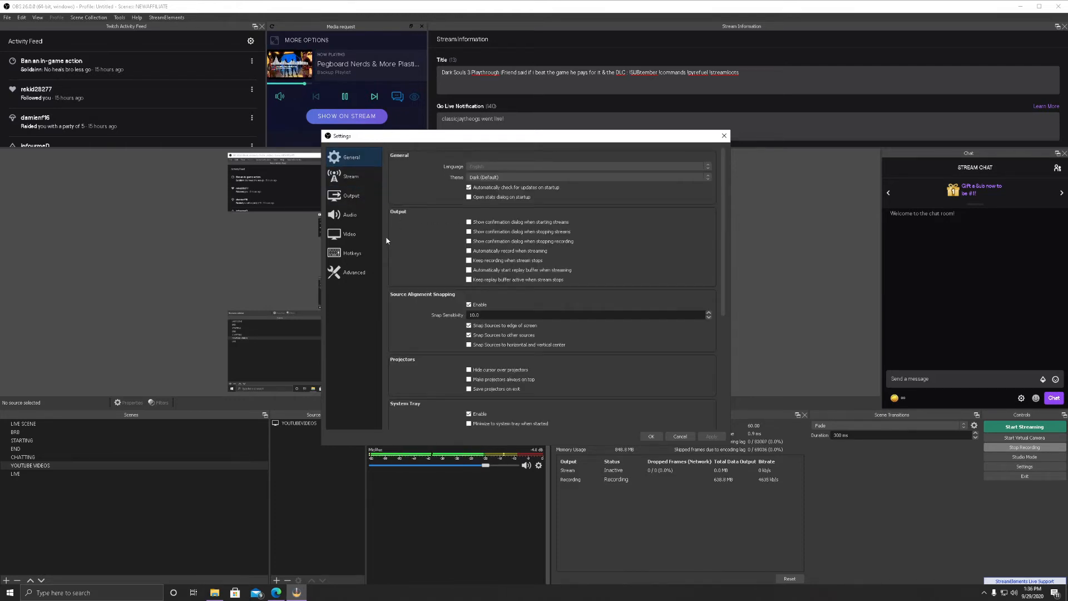
drag(722, 192, 706, 165)
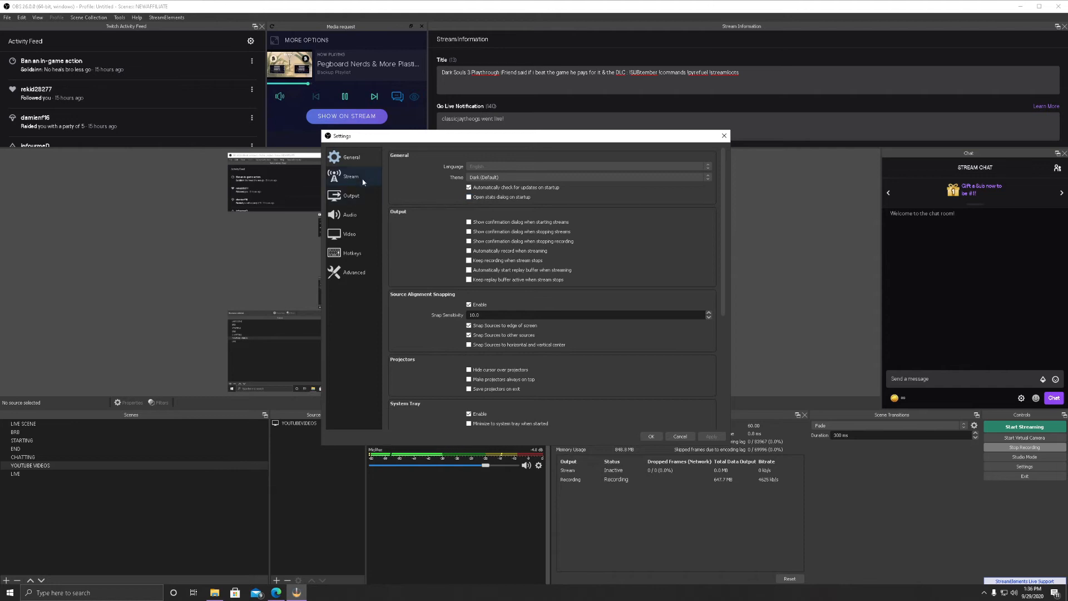
mouse_move(416, 140)
mouse_down()
mouse_move(481, 137)
mouse_move(420, 140)
mouse_up()
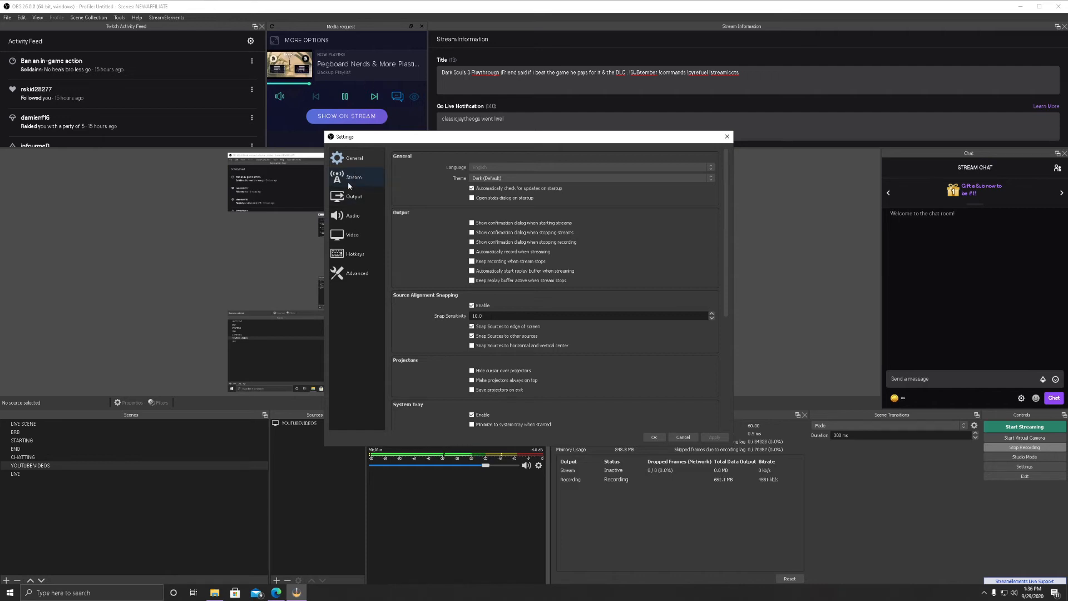
- Go through the Stream, Output and Video settings
click(348, 182)
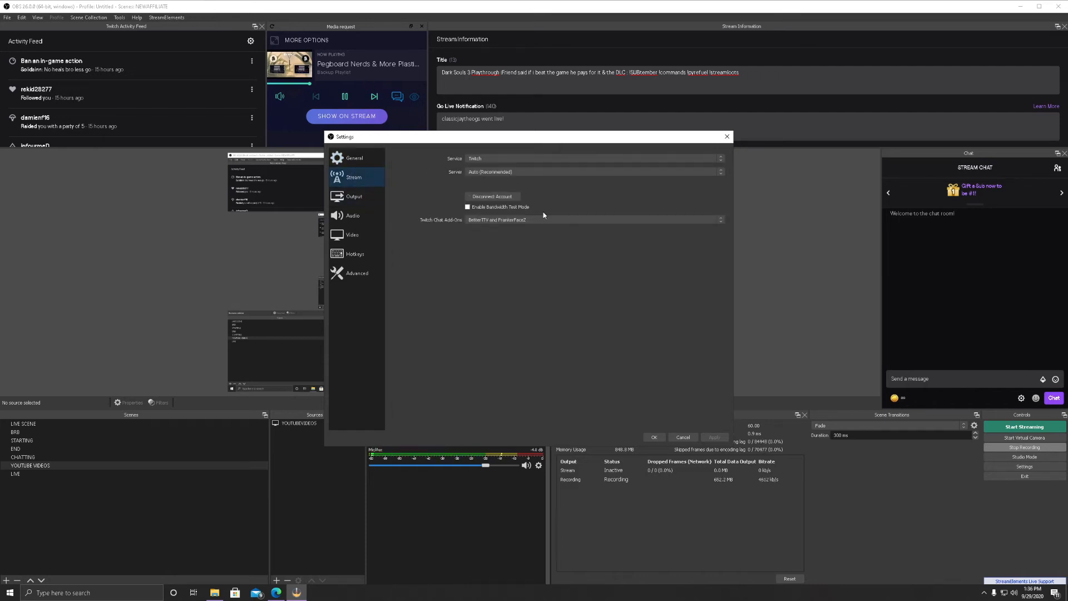
click(369, 195)
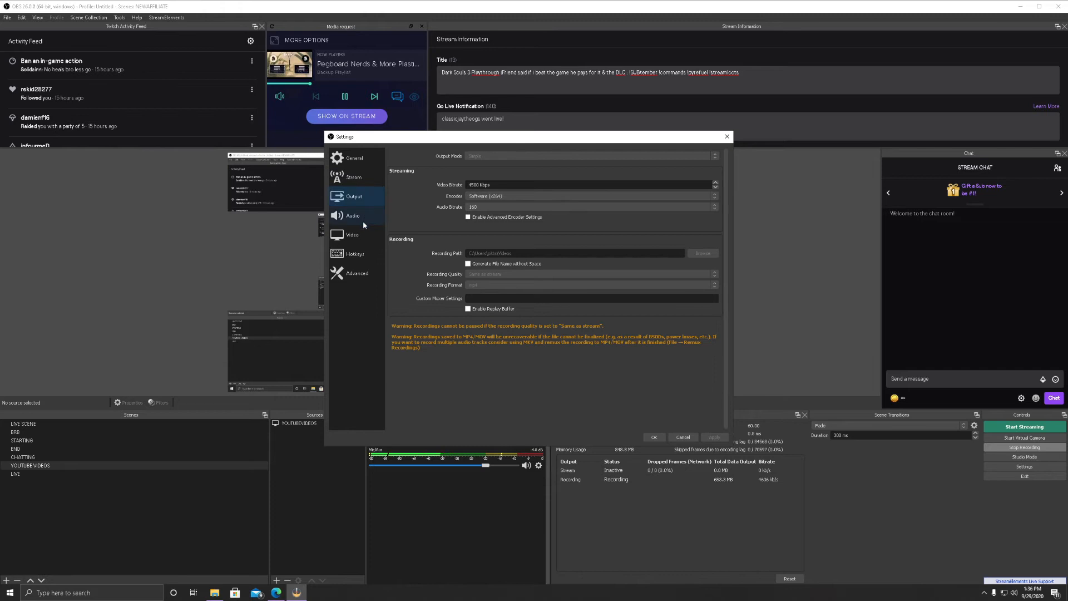
click(358, 241)
- Choose Twitch as the streaming service in the Stream settings
click(354, 178)
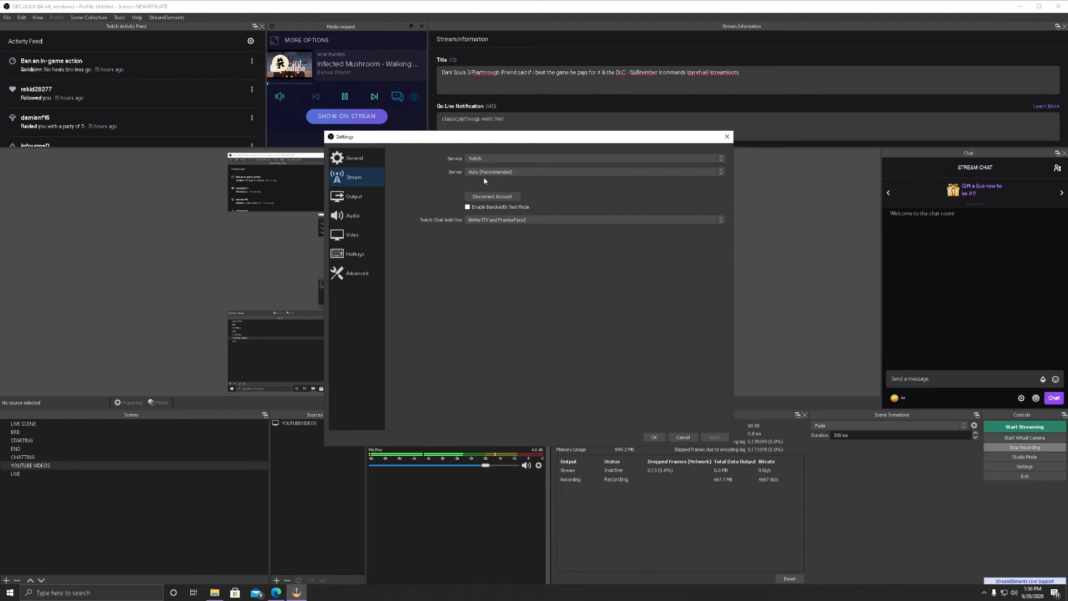
click(551, 159)
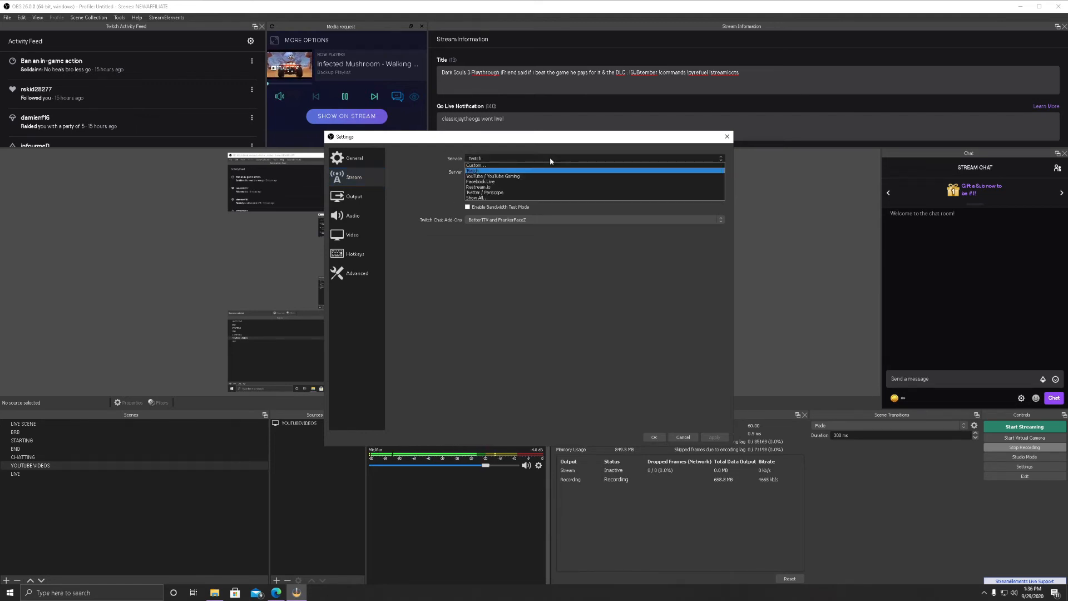
click(488, 172)
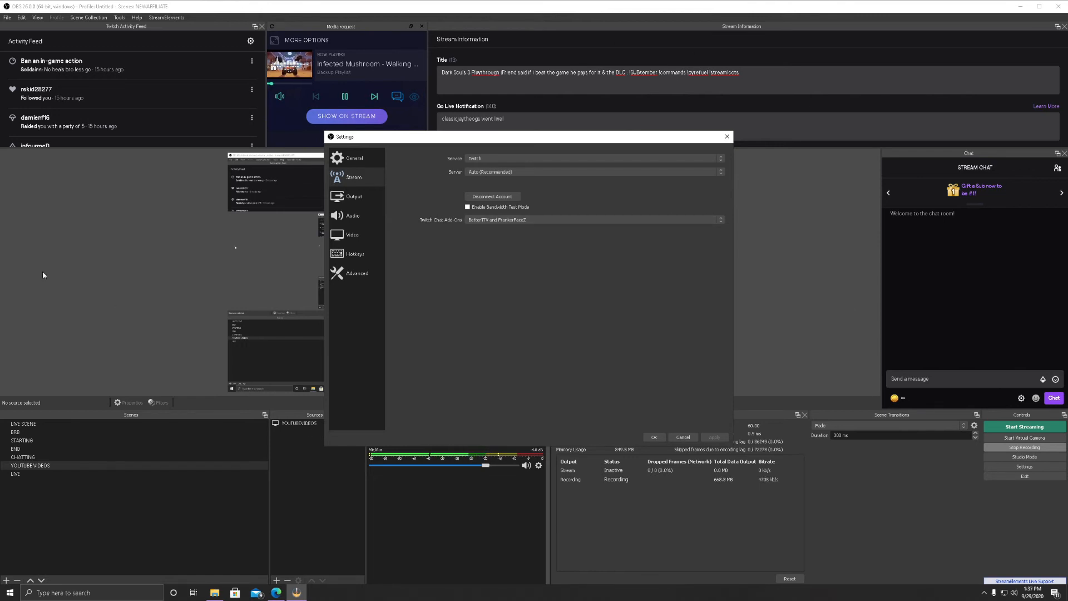
- Examine the video bitrate and the available streaming encoders in the Output settings
click(368, 199)
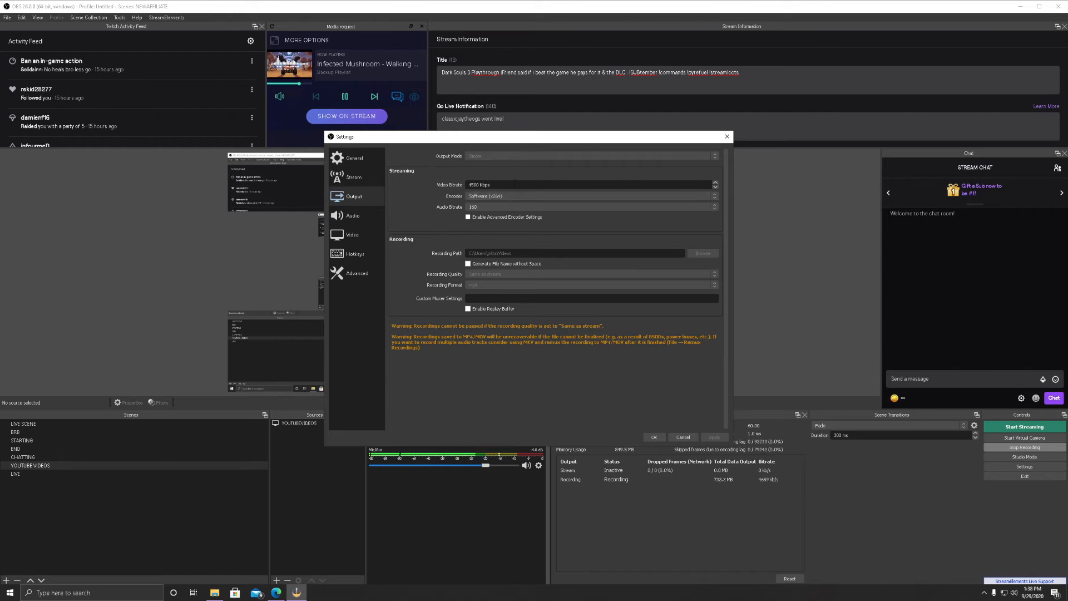
drag(510, 184, 453, 175)
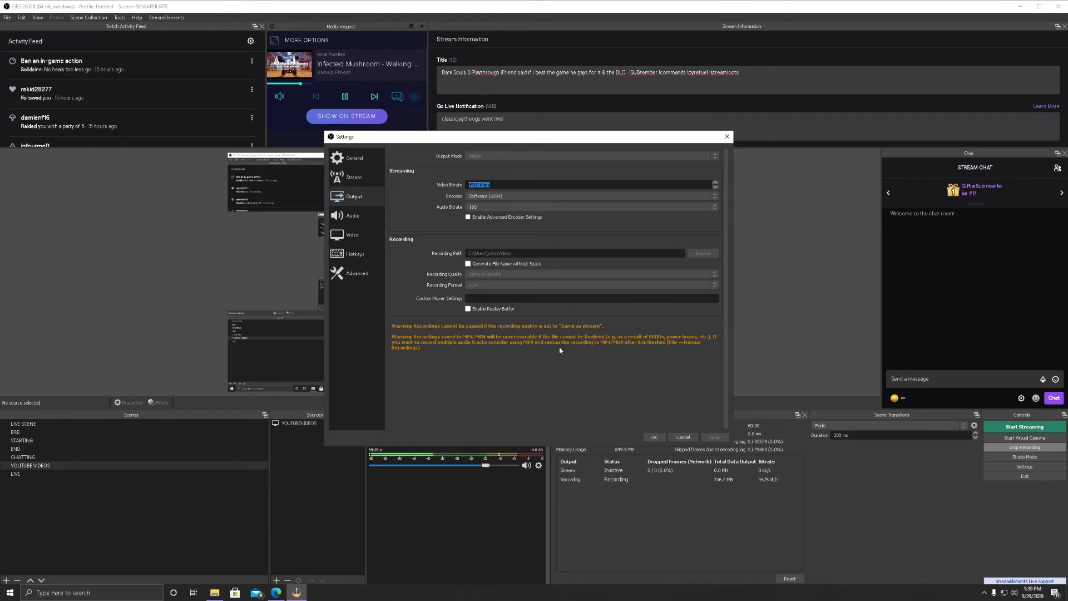
click(528, 197)
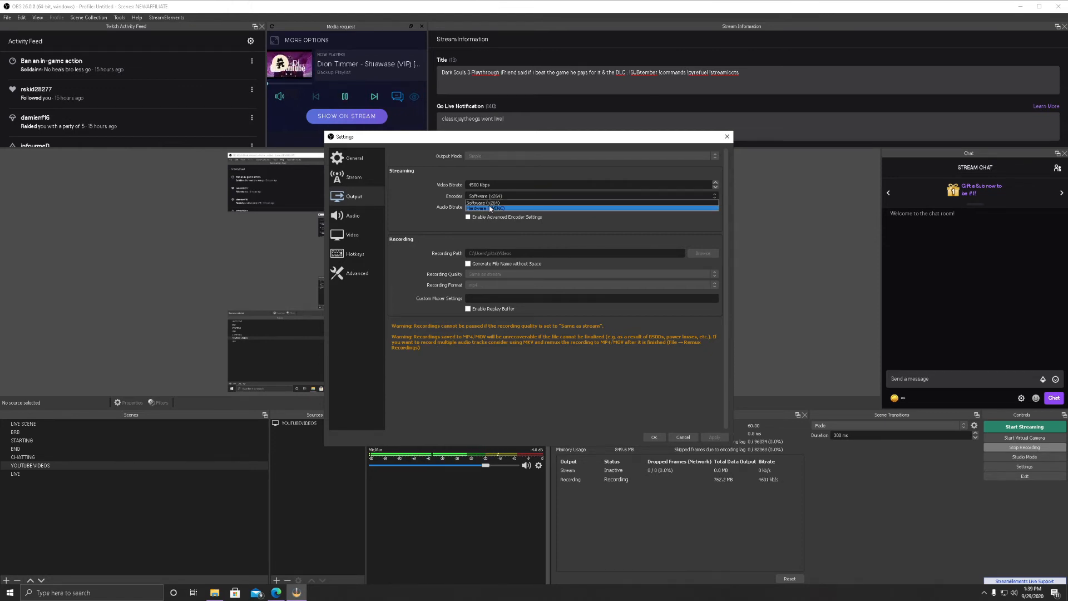
click(443, 211)
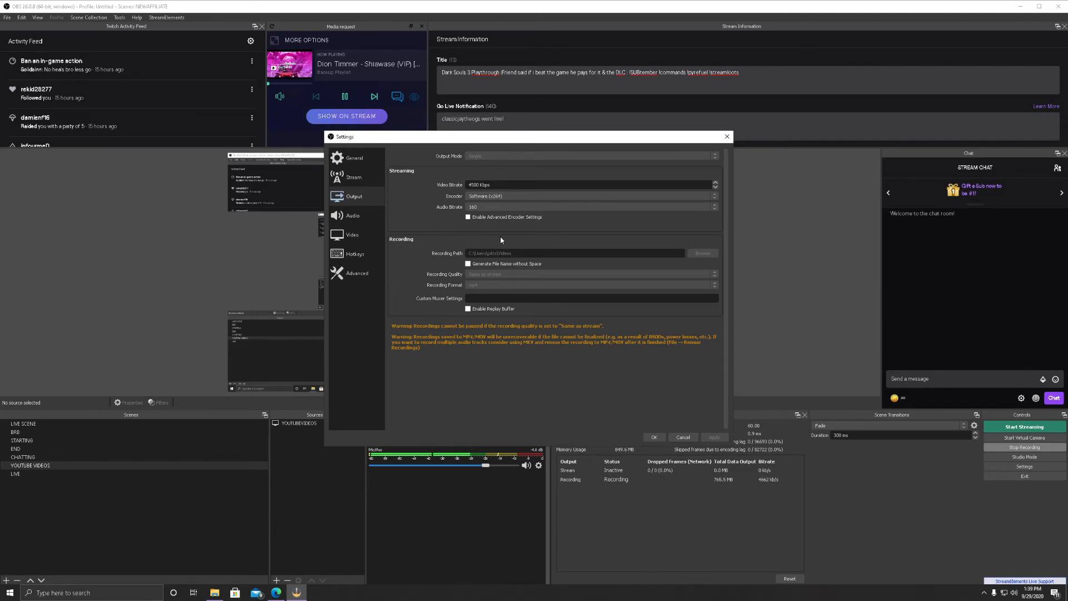
- Pick Software (x264) as the streaming encoder and take a brief look at the advanced encoder settings
click(501, 197)
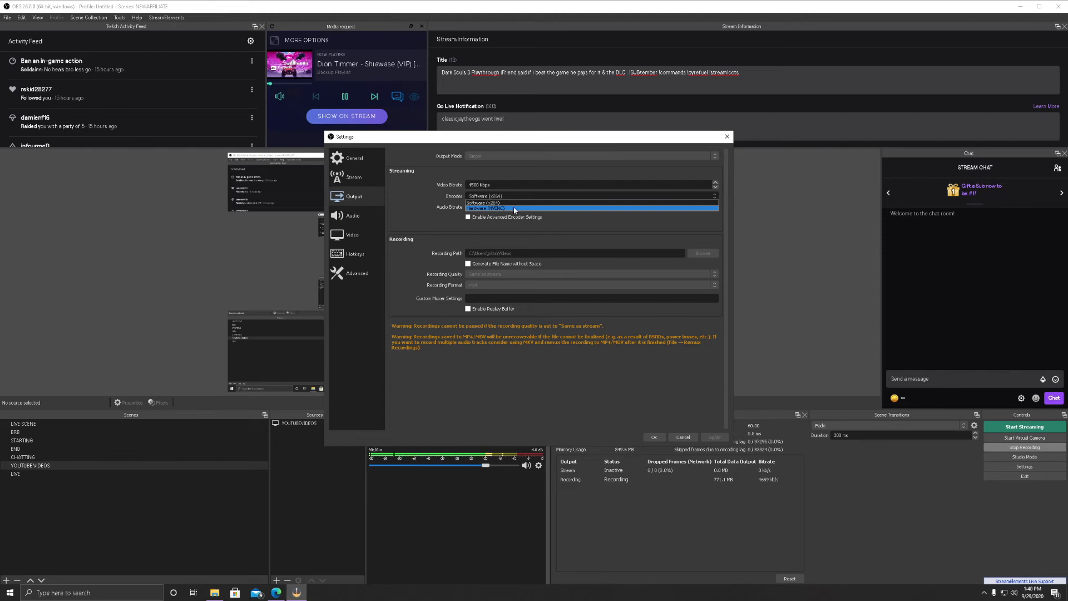
click(509, 203)
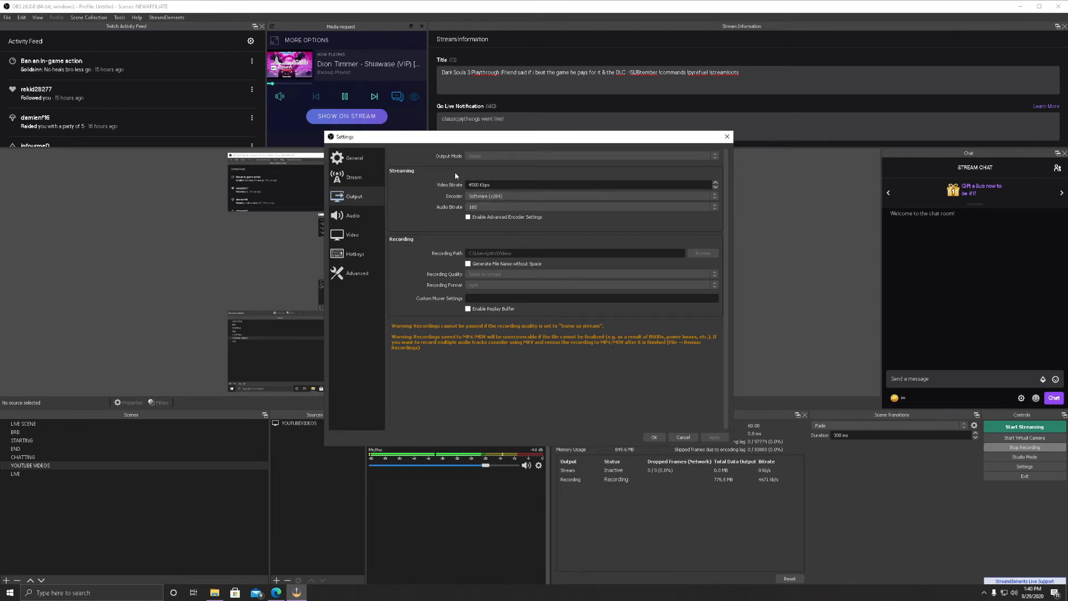
click(472, 218)
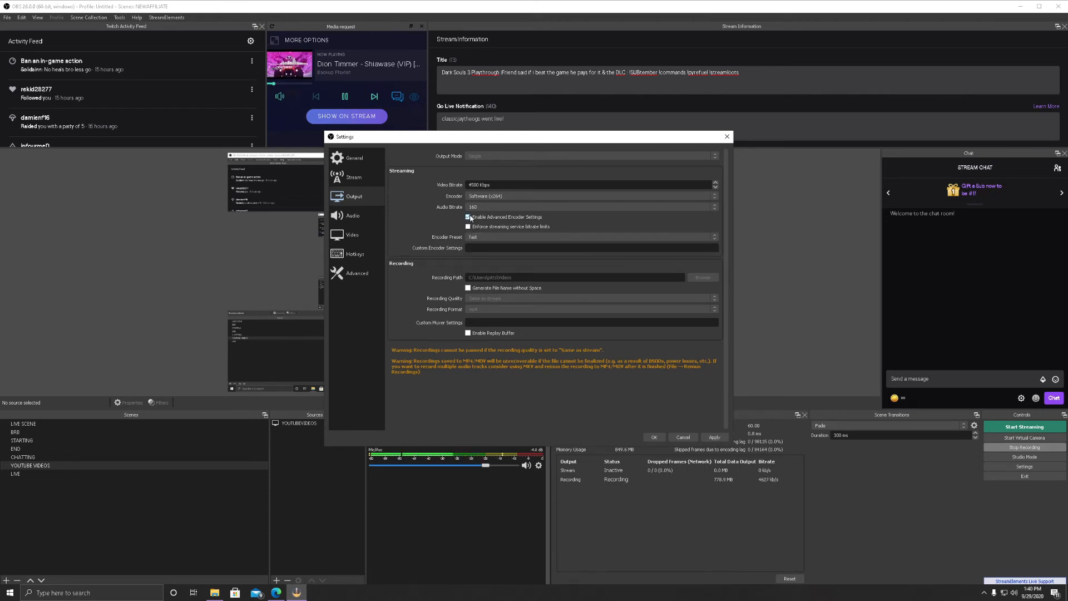
click(471, 217)
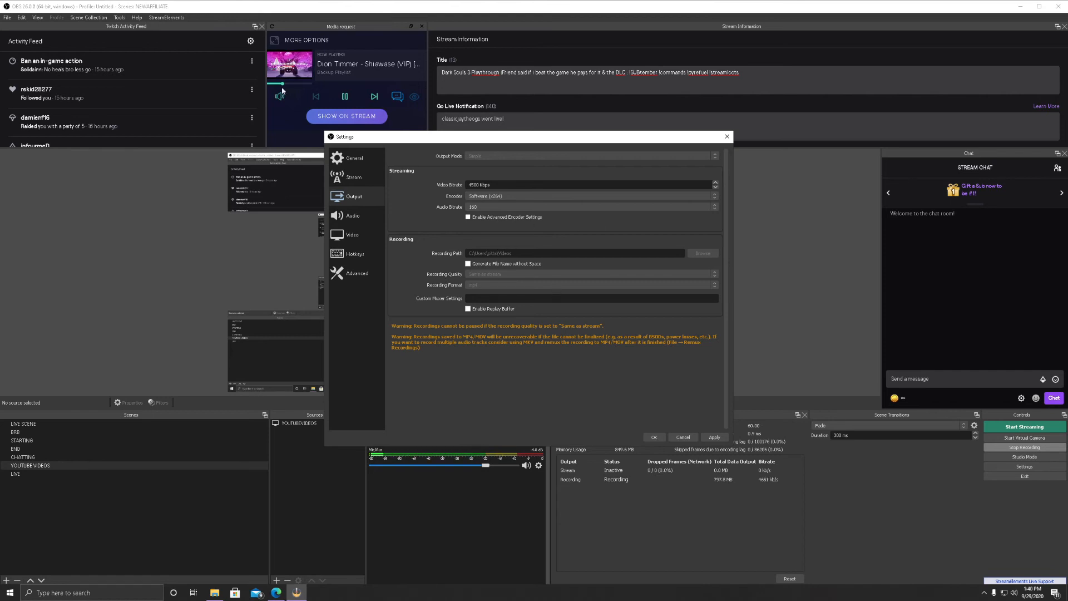
- Look through the Audio and Video settings, returning to the Audio category
click(369, 210)
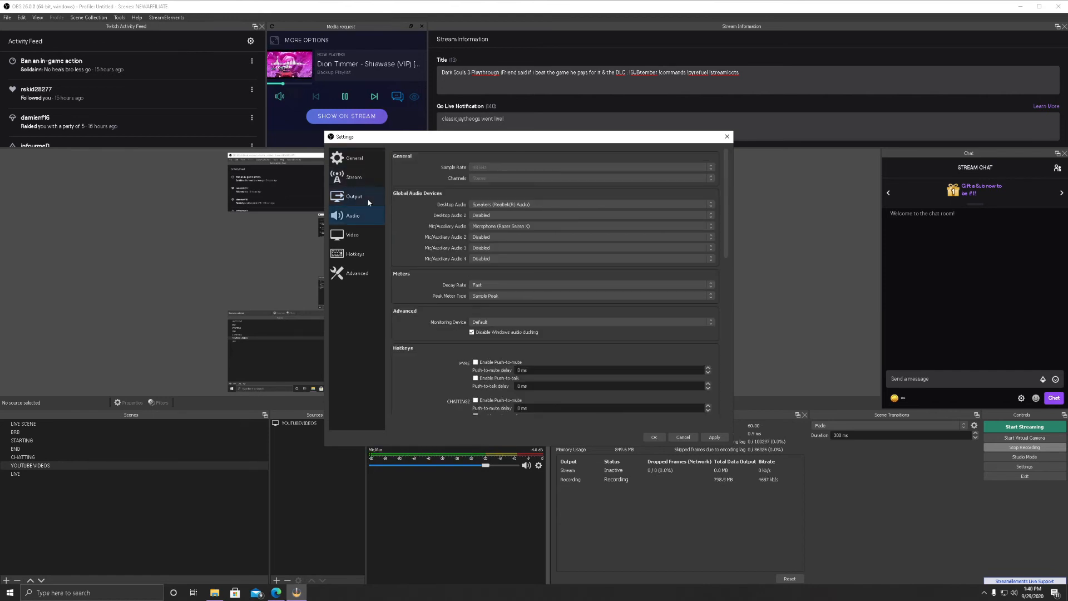
click(372, 236)
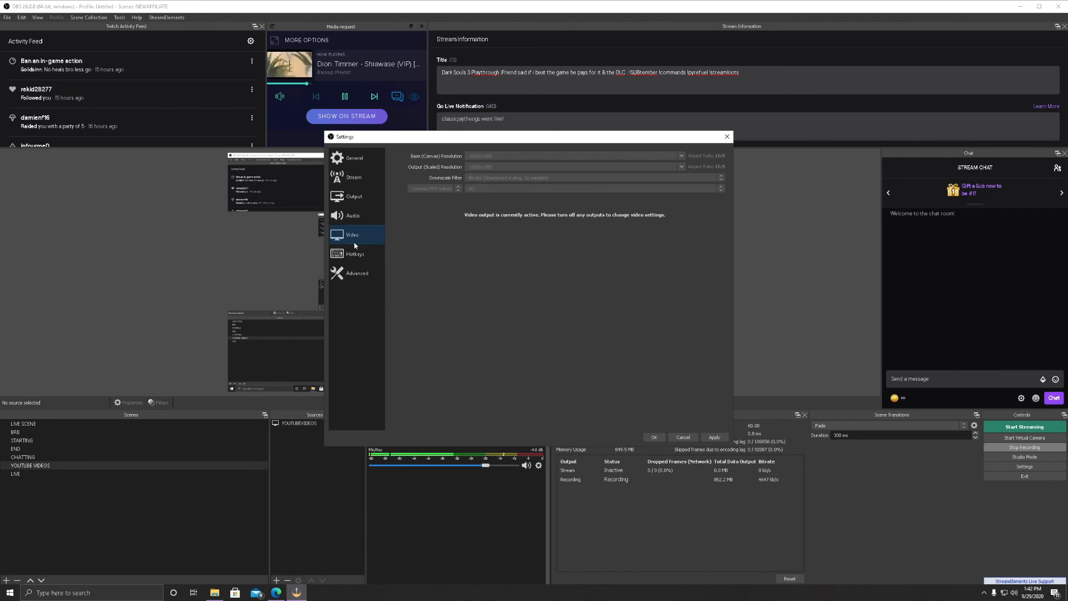
click(367, 207)
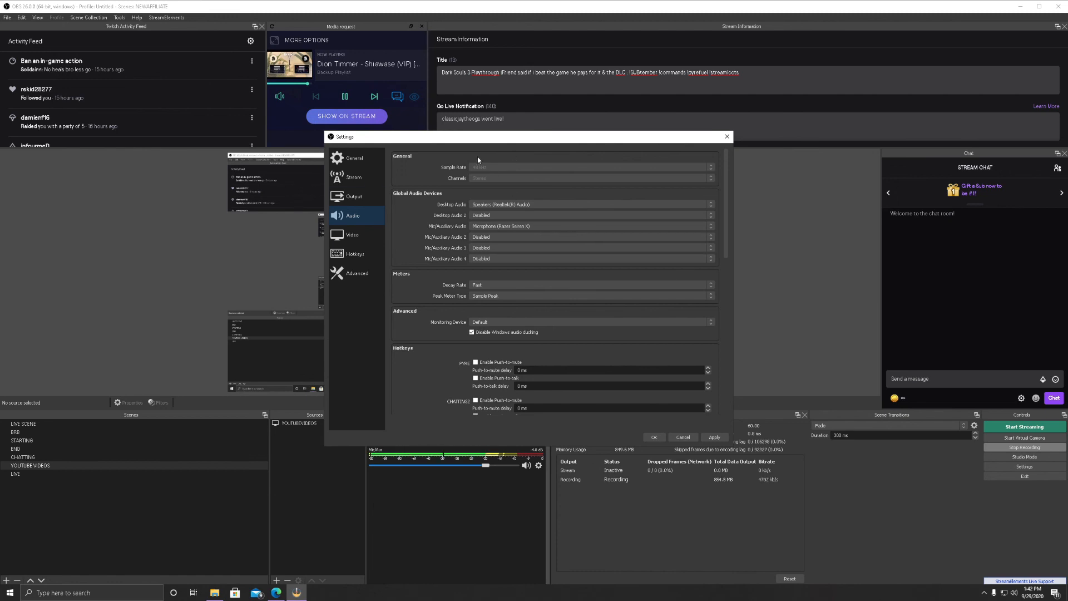
- Choose Microphone (Razer Seiren X) for Mic/Auxiliary Audio and check the device options for Desktop Audio
click(495, 226)
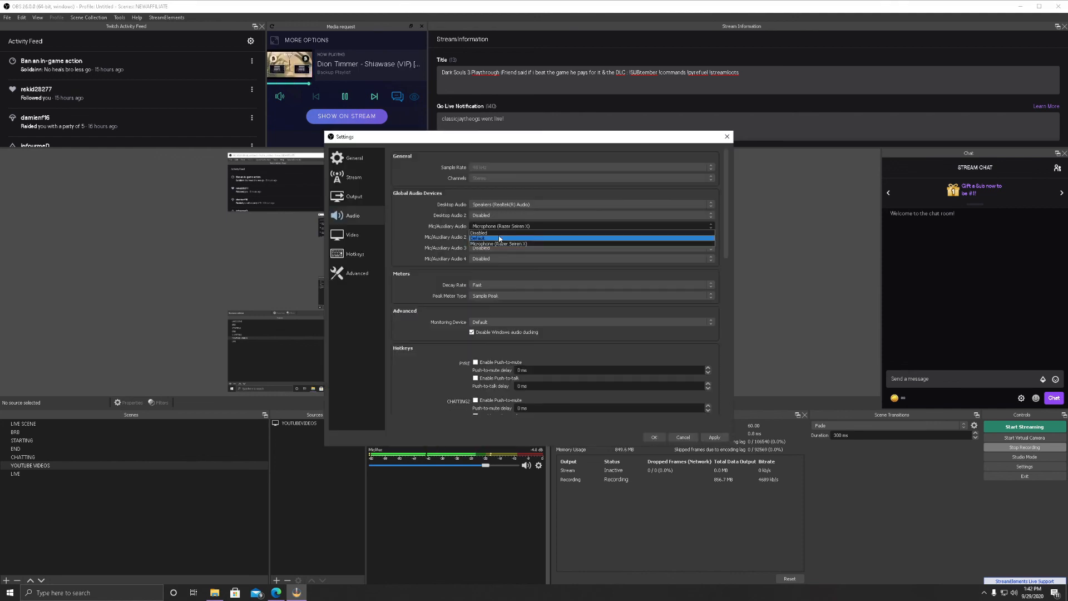
click(501, 245)
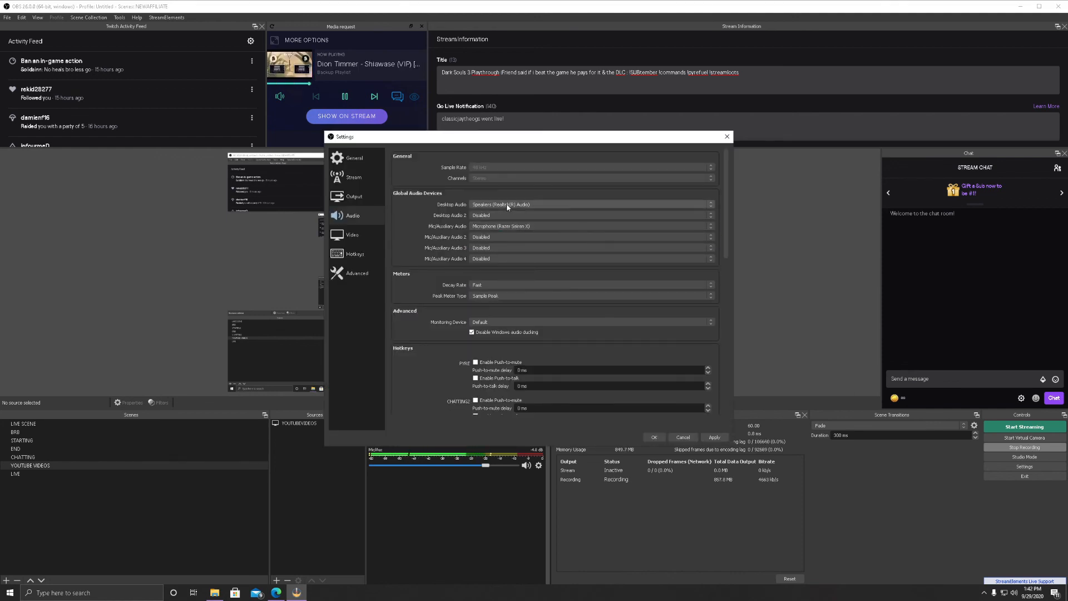
click(505, 205)
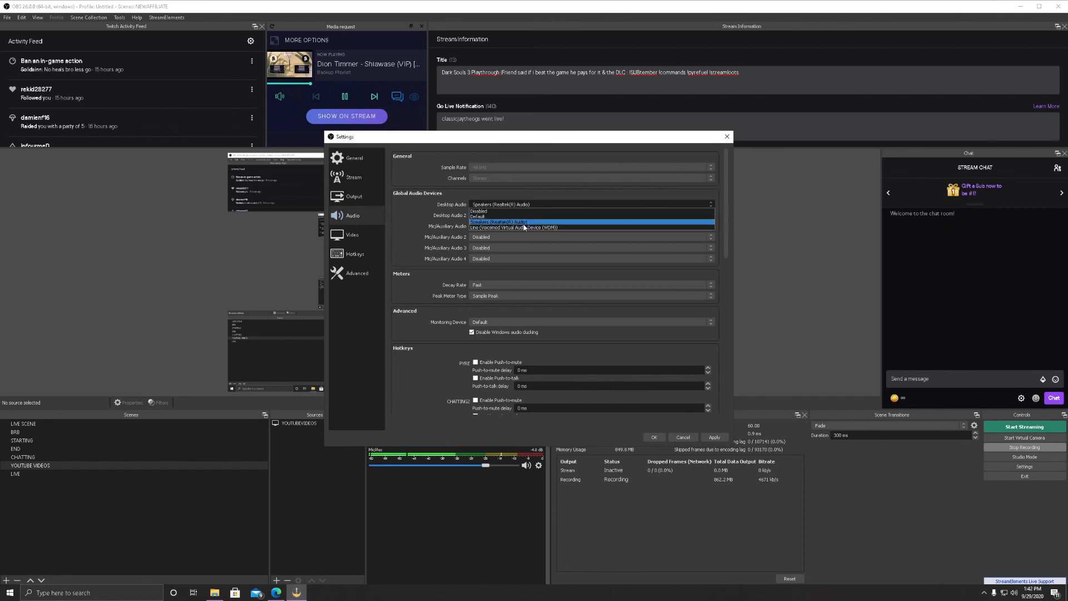
click(419, 216)
- Look over the audio hotkey options and the Output settings, and close the settings without saving
scroll(490, 257, down, 10)
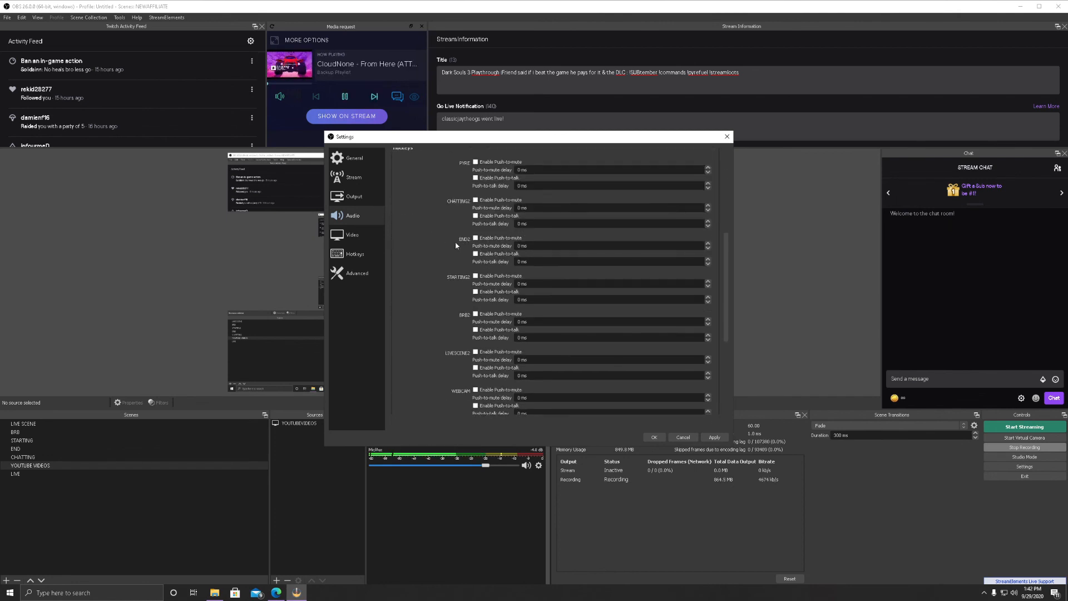
scroll(412, 171, up, 10)
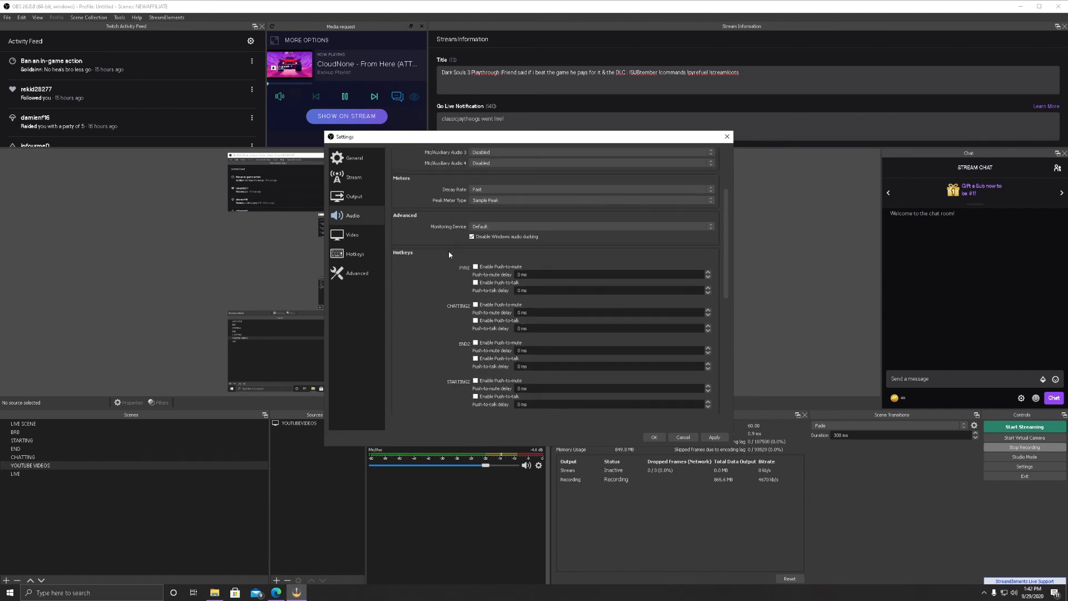
click(371, 202)
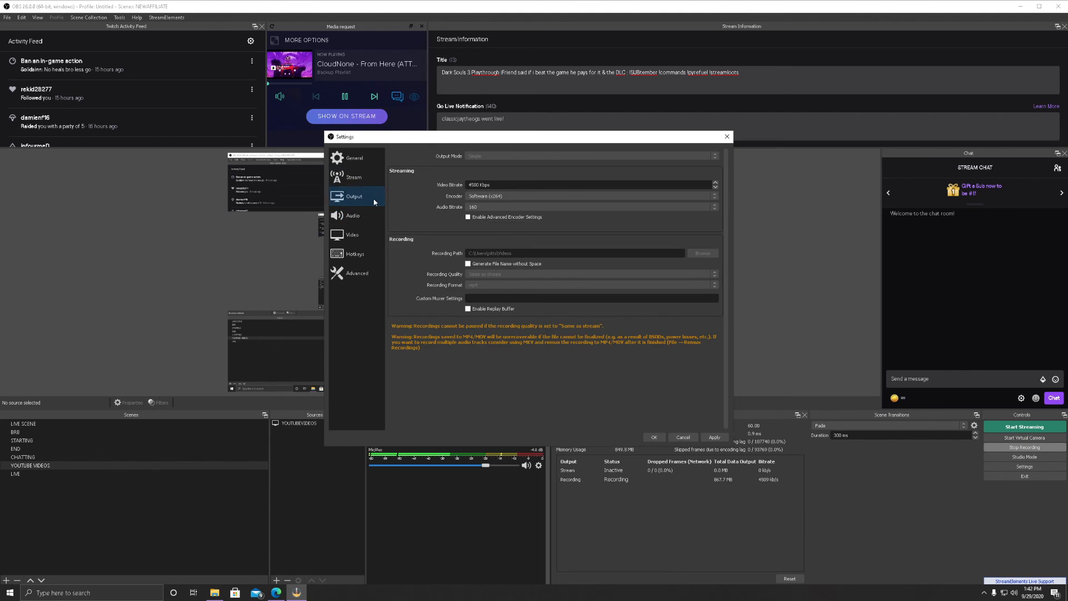
key(Escape)
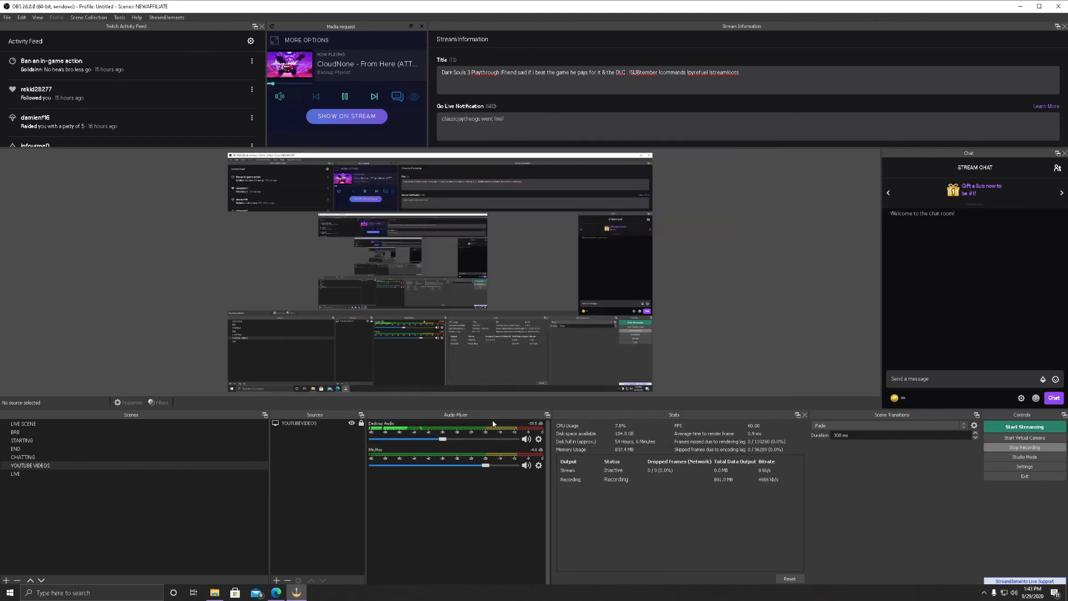